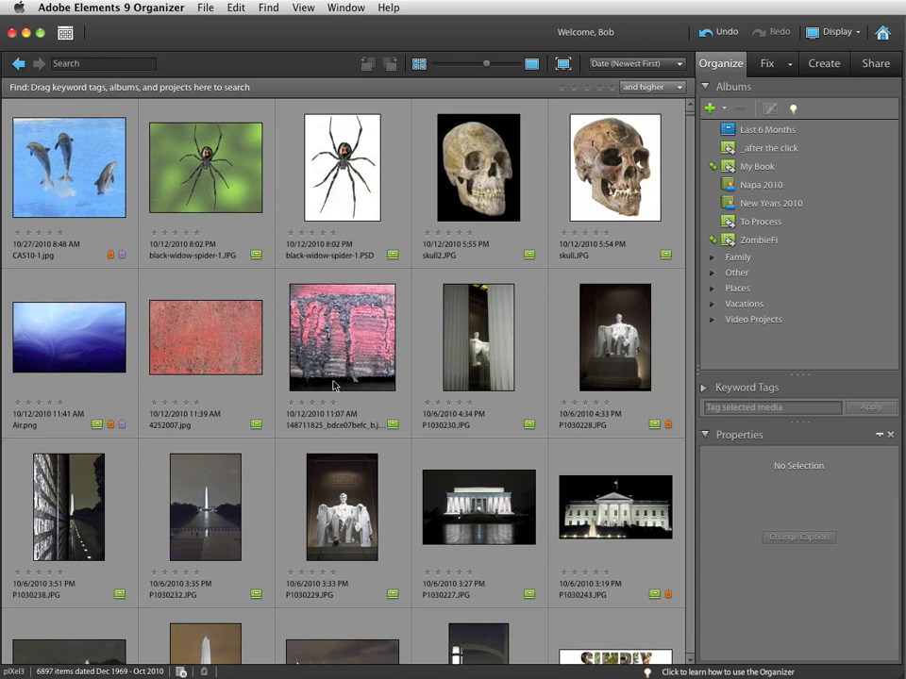
Search the photo catalog for the boy's first name together with the word "beach".
left_click(89, 64)
type("an")
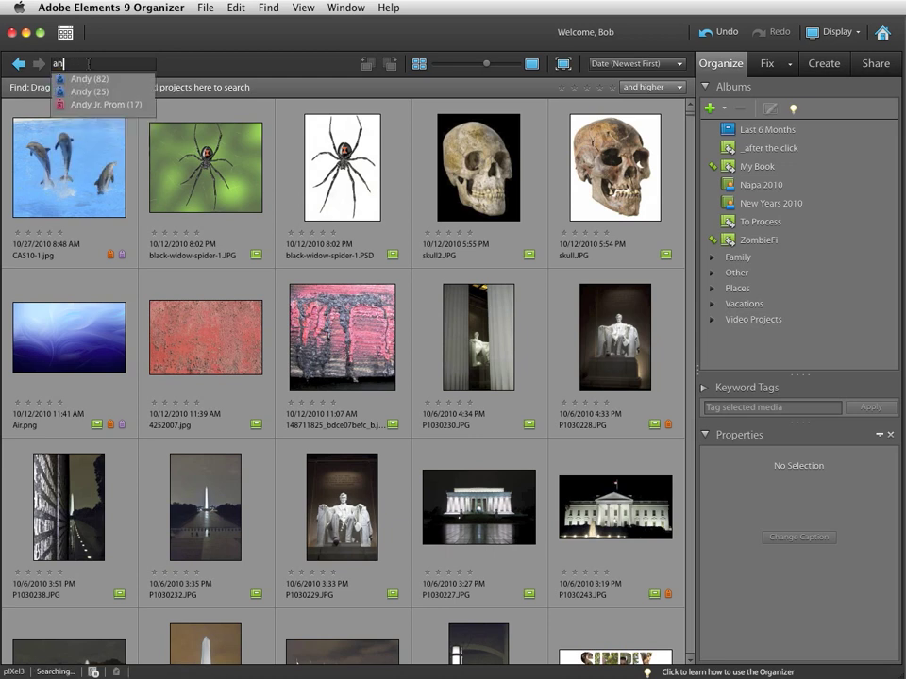
type("dy beach")
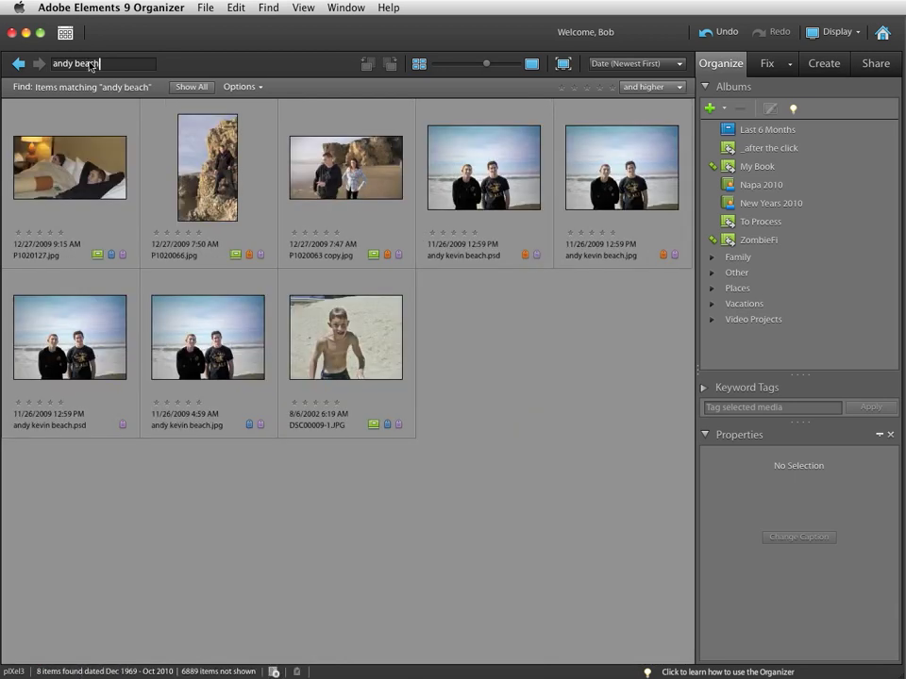
Open the photo DSC00009-1.JPG for editing in Photoshop Elements.
left_click(347, 325)
right_click(351, 326)
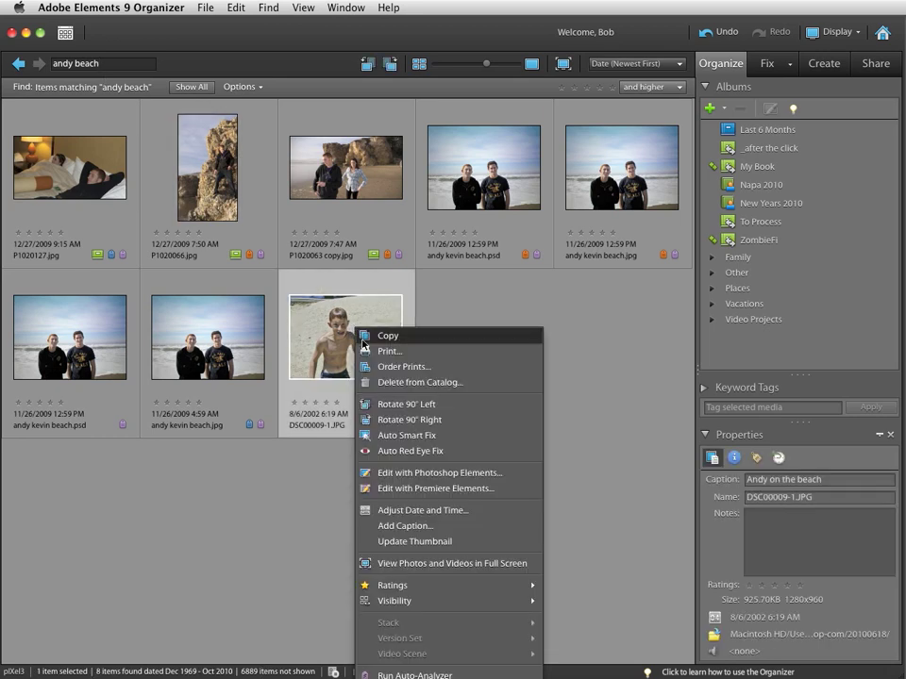
left_click(506, 481)
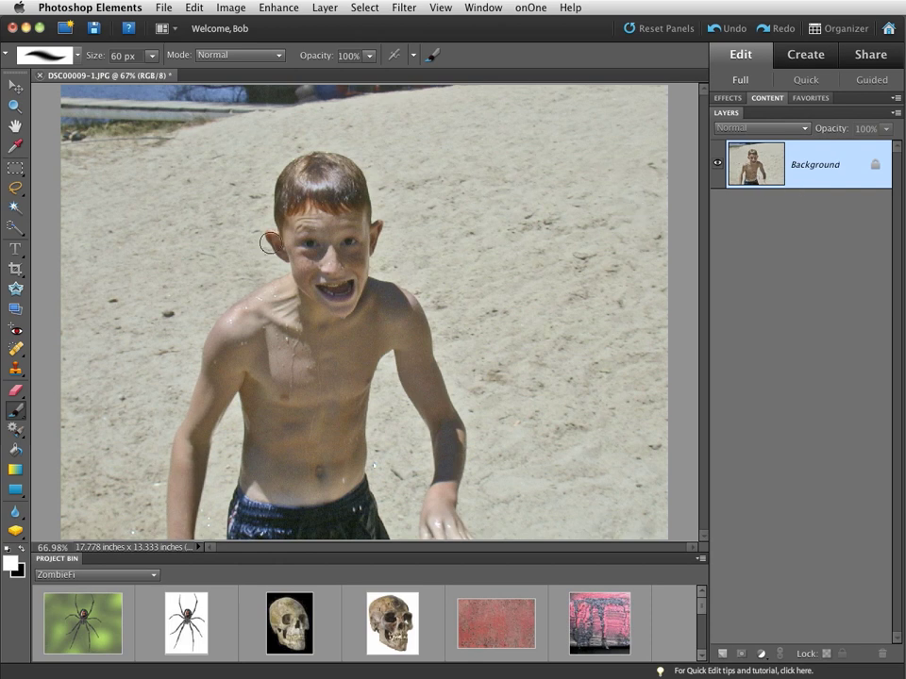
Select the sandy background around the boy, including the gaps between his arms and torso, with the Quick Selection tool.
left_click(15, 229)
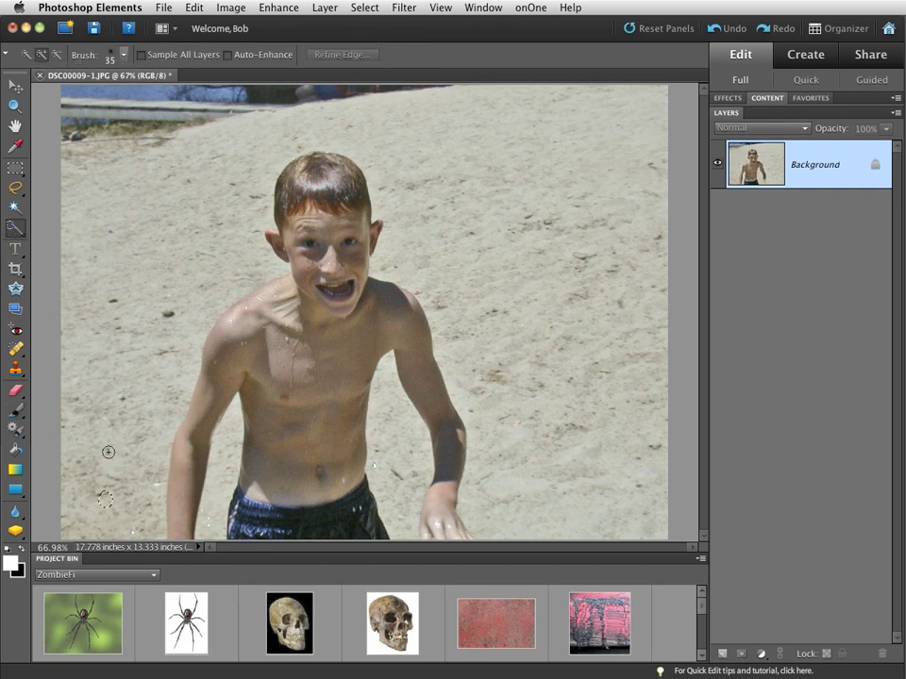
mouse_move(81, 340)
left_mouse_down()
mouse_move(127, 308)
mouse_move(156, 107)
mouse_move(179, 81)
mouse_move(121, 71)
mouse_move(234, 92)
mouse_move(302, 72)
mouse_move(605, 117)
mouse_move(553, 247)
mouse_move(605, 441)
left_mouse_up()
mouse_move(422, 420)
left_mouse_down()
mouse_move(396, 411)
mouse_move(396, 469)
left_mouse_up()
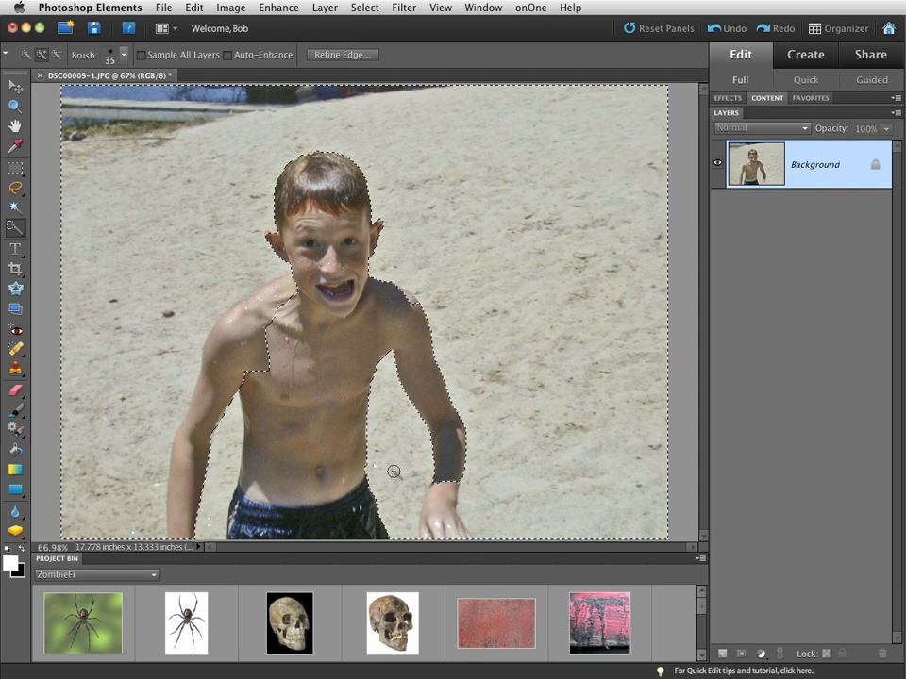
left_click_drag(222, 477, 255, 363)
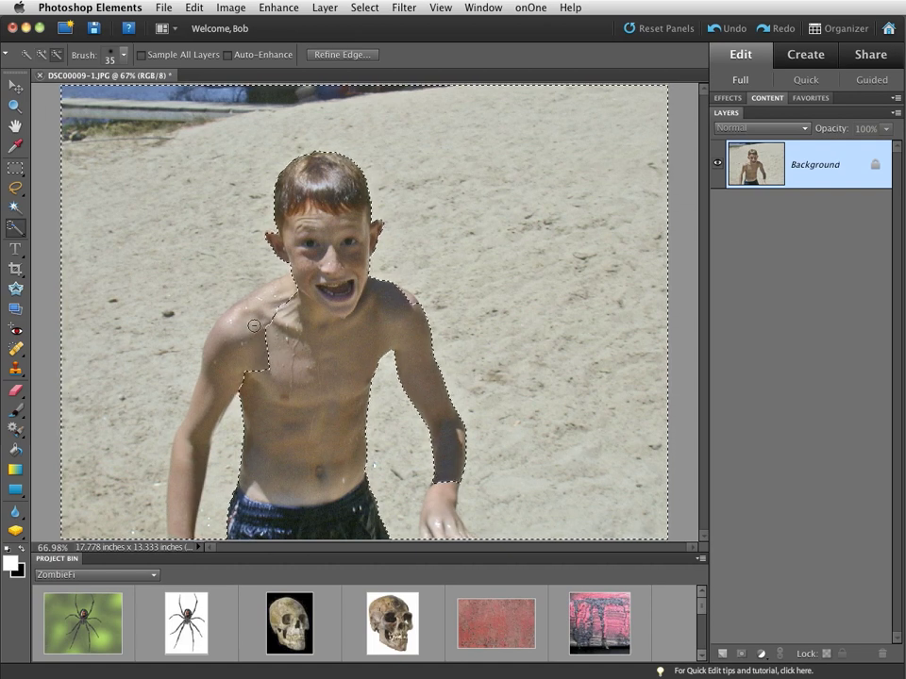
Subtract the boy's shoulders, arms and hand from the background selection.
mouse_move(251, 319)
left_mouse_down()
mouse_move(244, 330)
mouse_move(293, 286)
left_mouse_up()
mouse_move(230, 347)
left_mouse_down()
mouse_move(214, 360)
mouse_move(189, 470)
left_mouse_up()
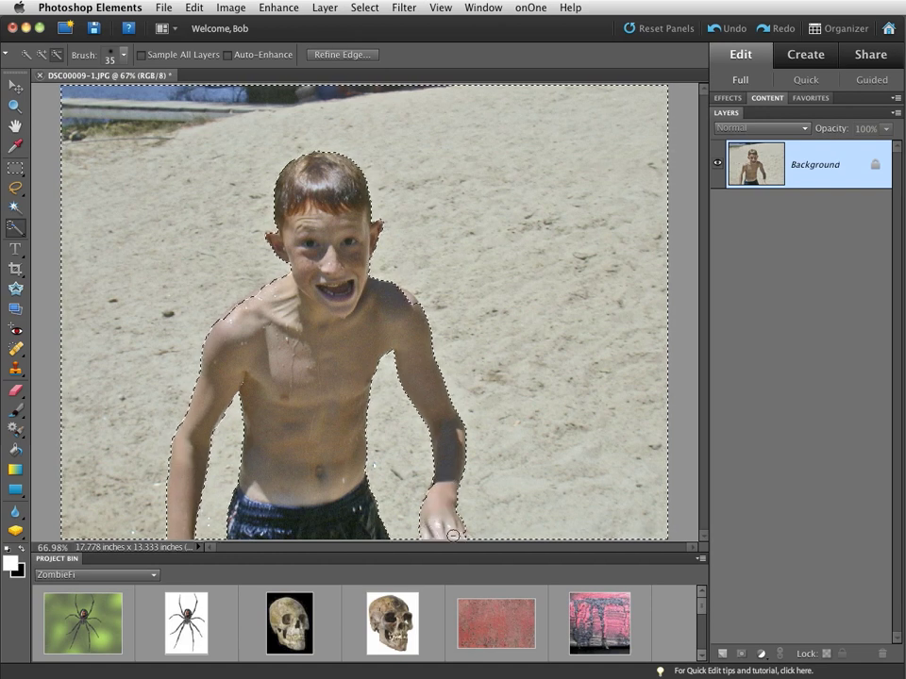
left_click(409, 303, "alt")
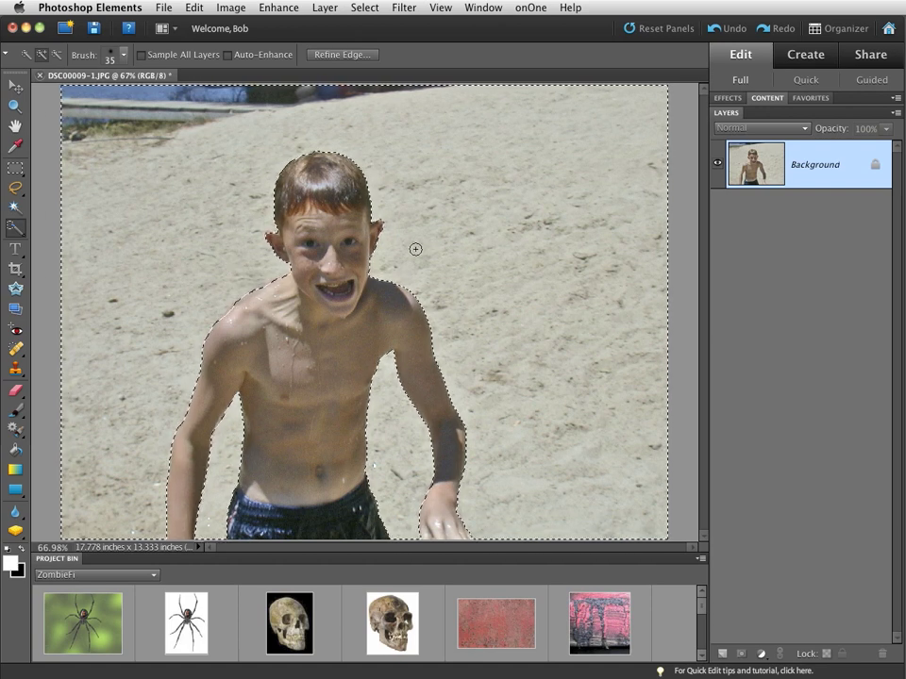
Try deleting the selected area directly on the Background layer, and undo the deletion.
key("Delete")
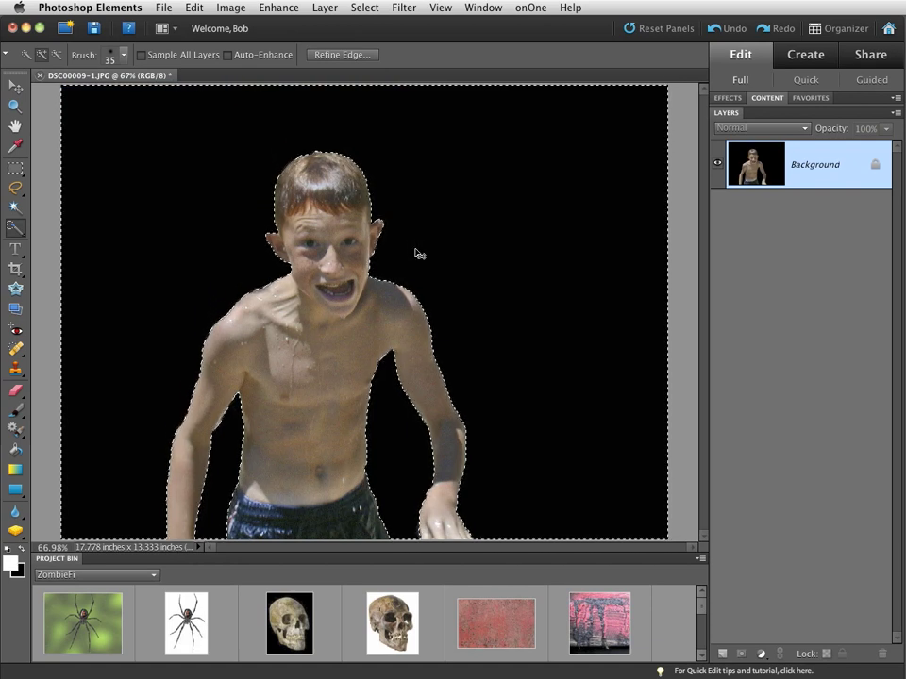
key("super+z")
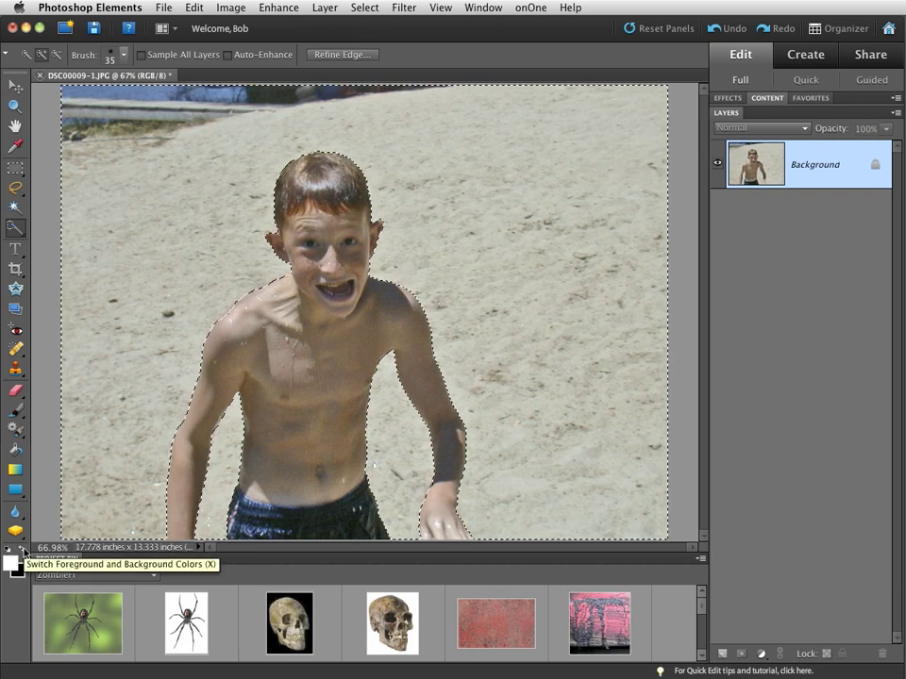
Convert the Background into a regular layer named Layer 0, delete the selected backdrop and clear the selection.
right_click(763, 167)
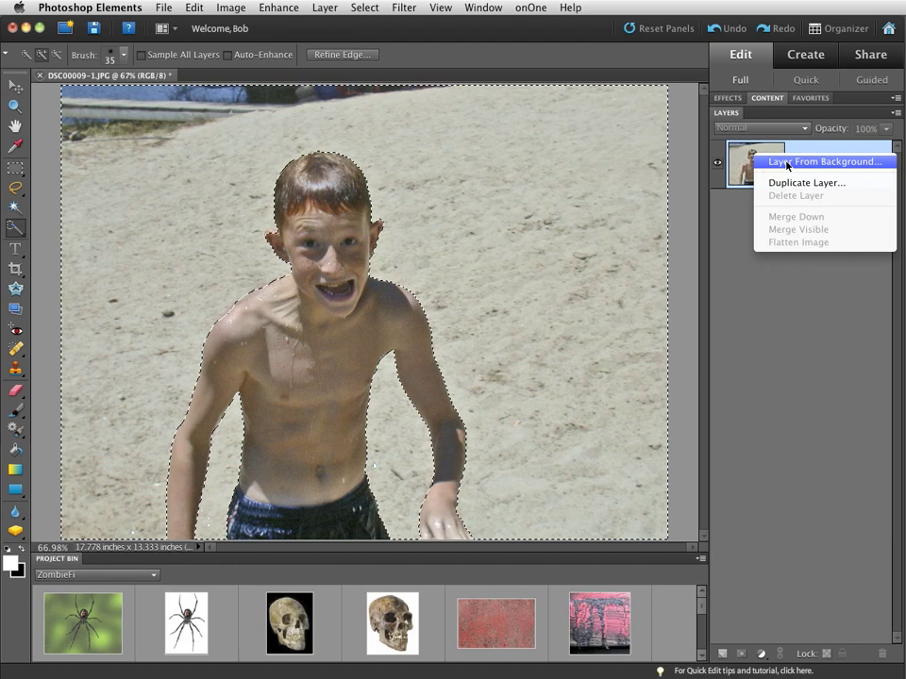
left_click(787, 166)
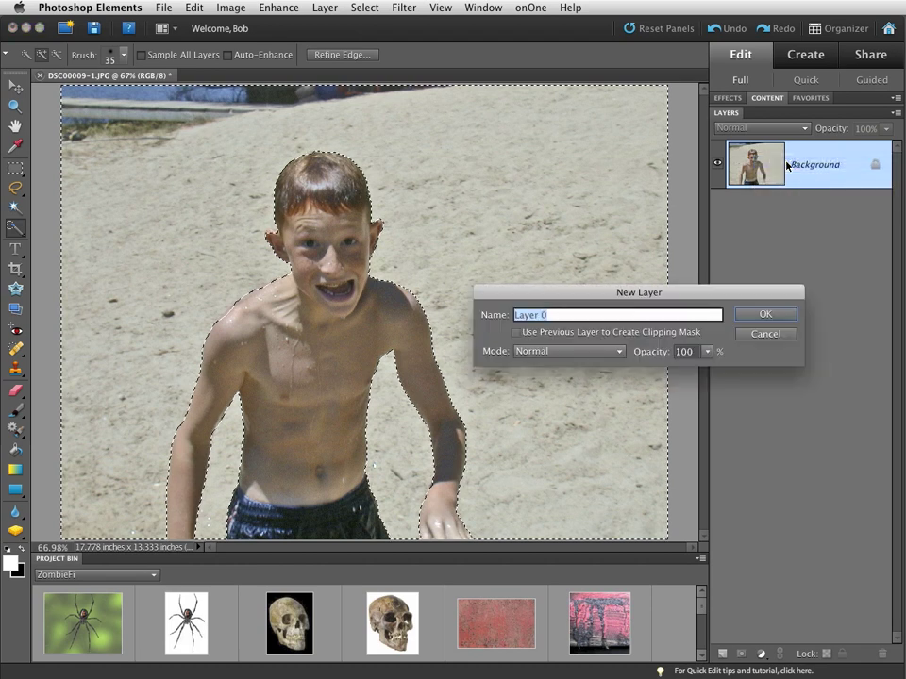
left_click(784, 314)
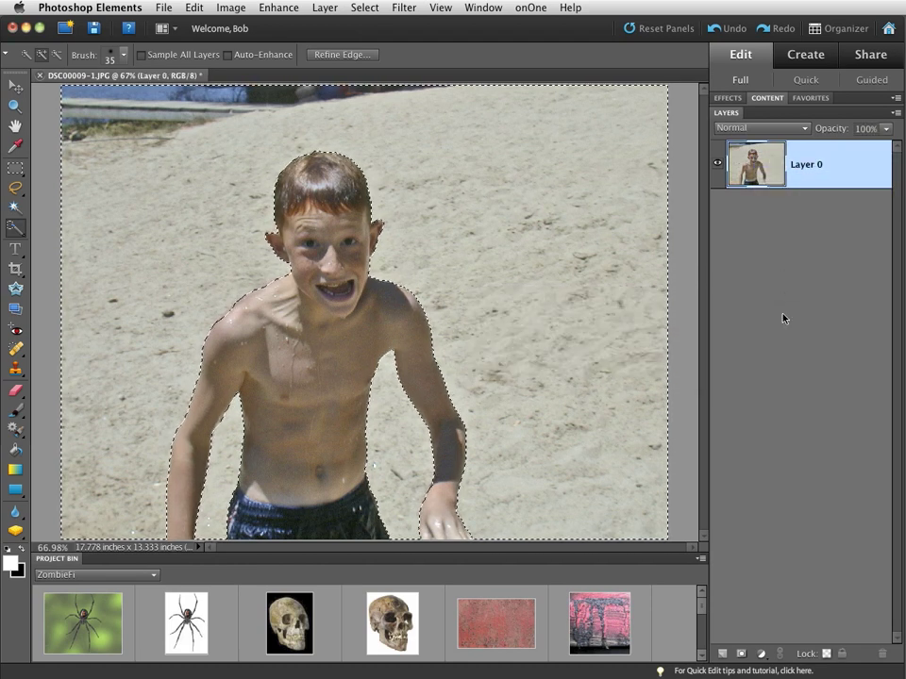
key("Delete")
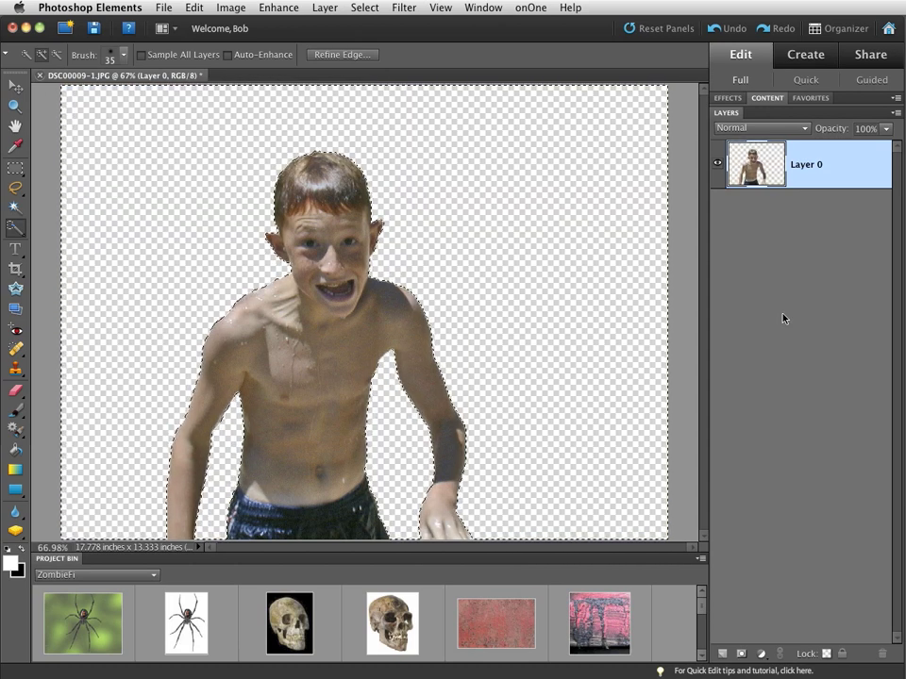
key("super+d")
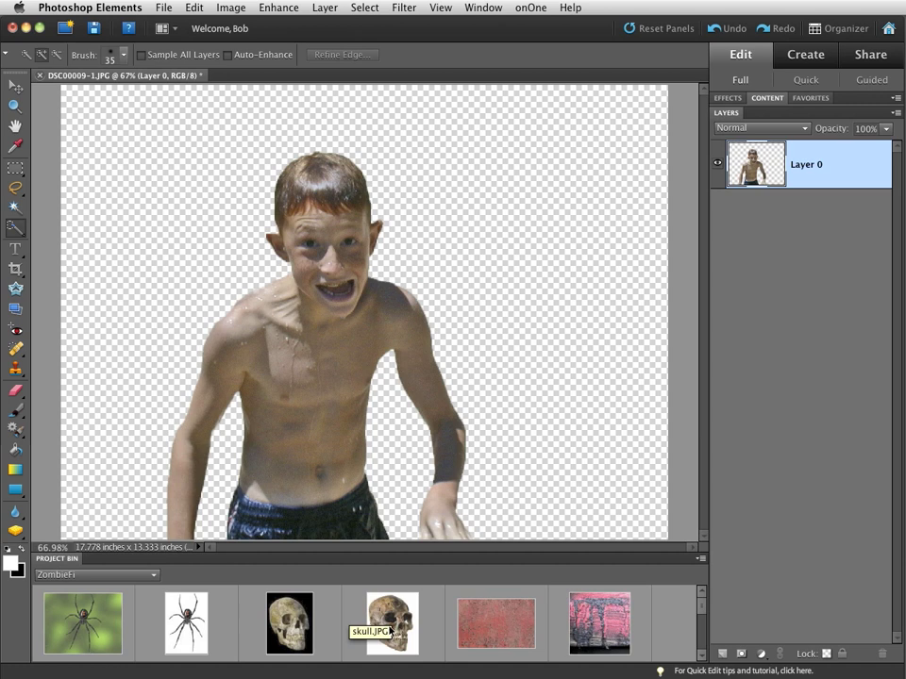
Add skull.JPG from the project bin over the boy's photo and simplify its Skull layer.
left_click_drag(402, 628, 354, 277)
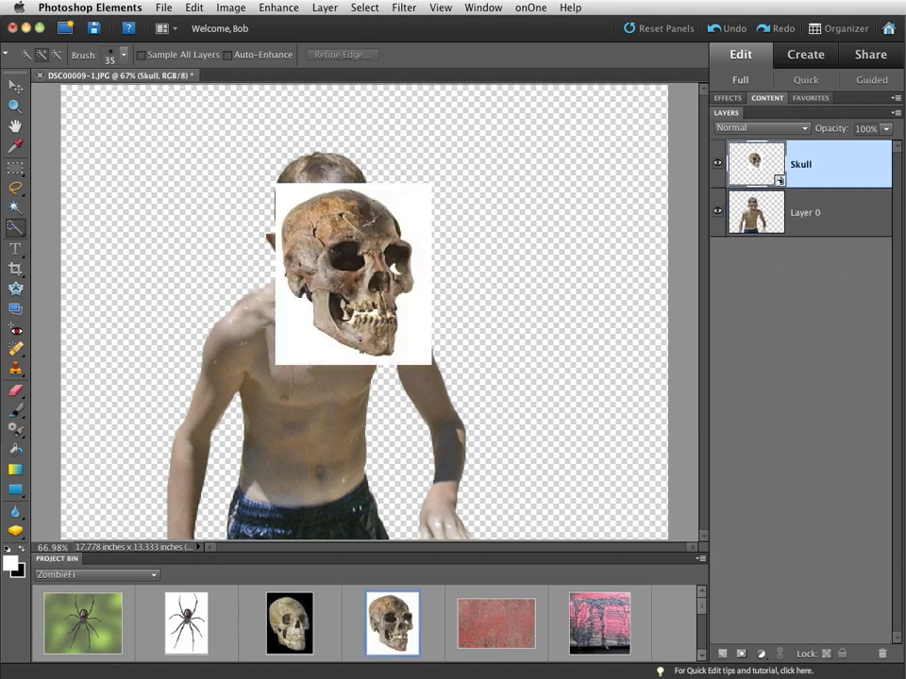
right_click(754, 159)
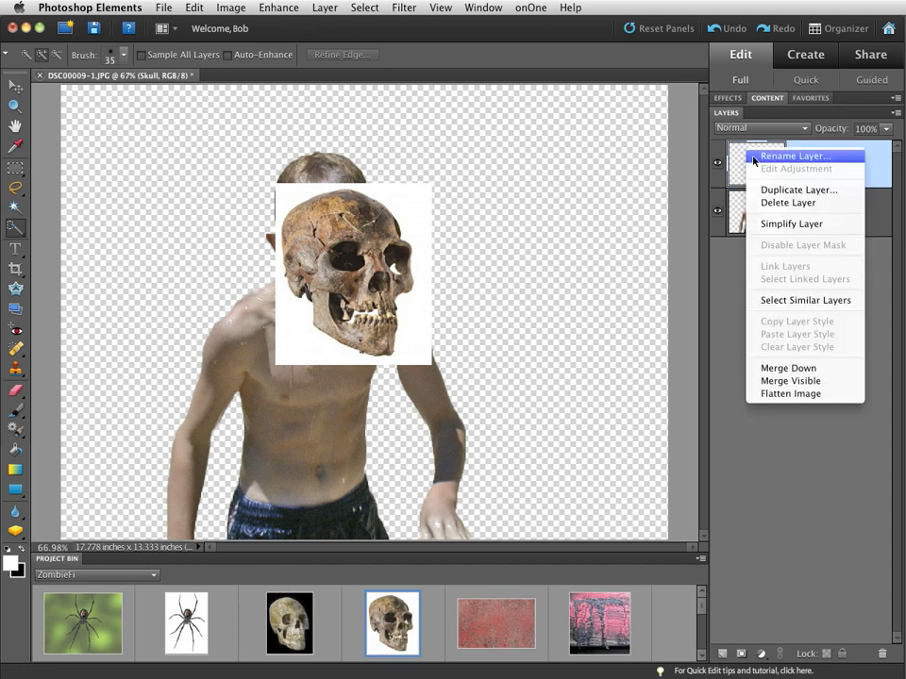
left_click(827, 225)
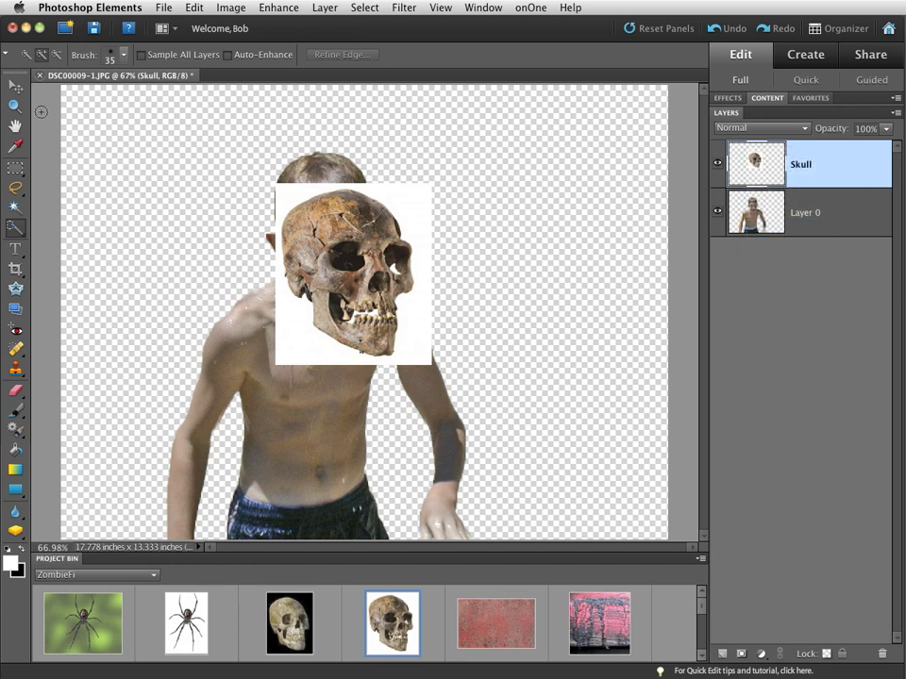
Move the skull image so that it covers the boy's head, and deselect the layer.
left_click(18, 85)
left_click_drag(376, 306, 354, 273)
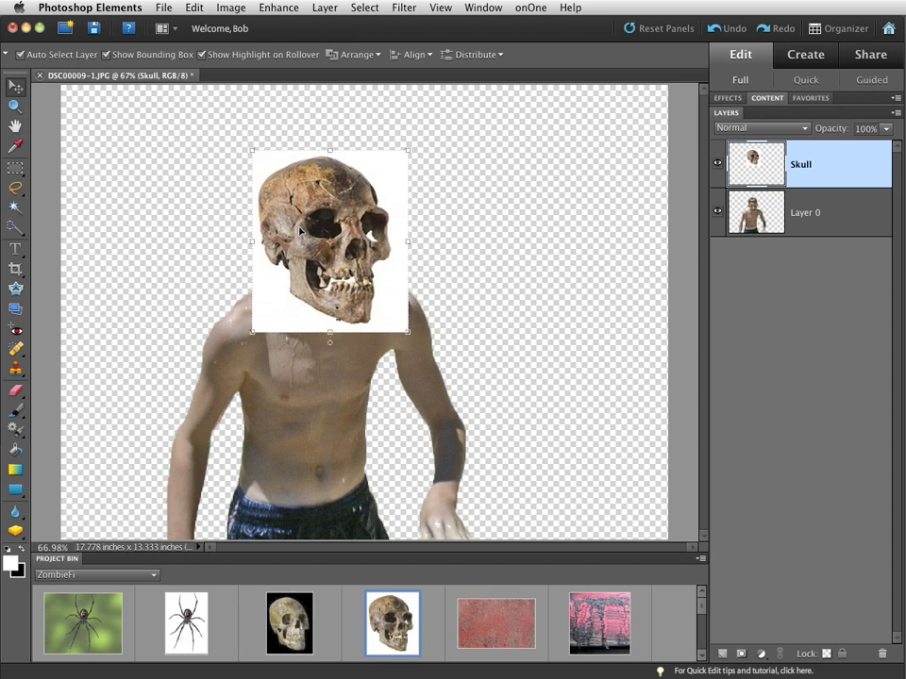
left_click(499, 285)
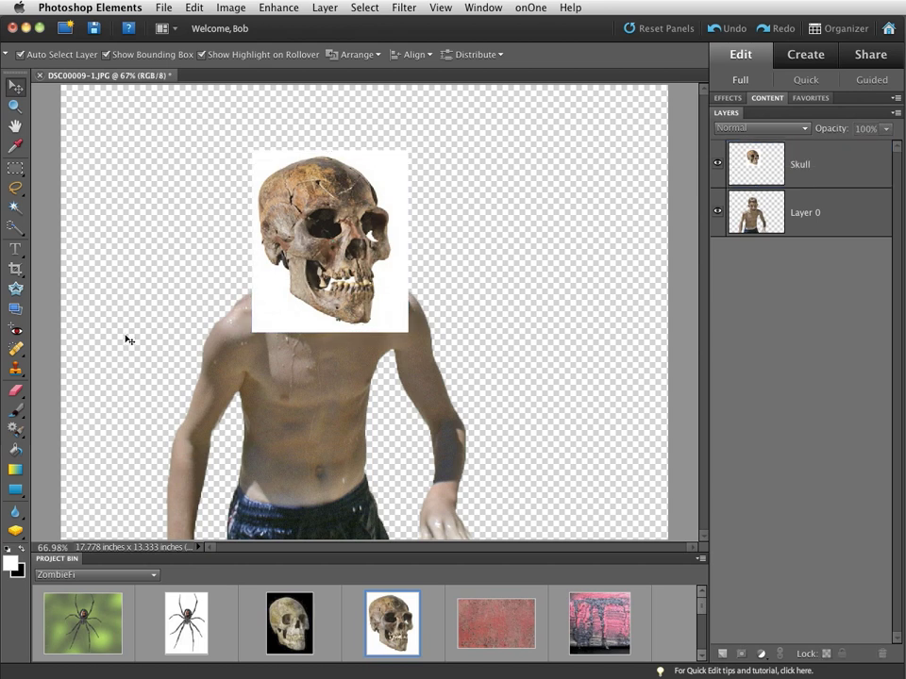
Remove the white background from the Skull layer with the Magic Wand and clear the selection.
left_click(15, 208)
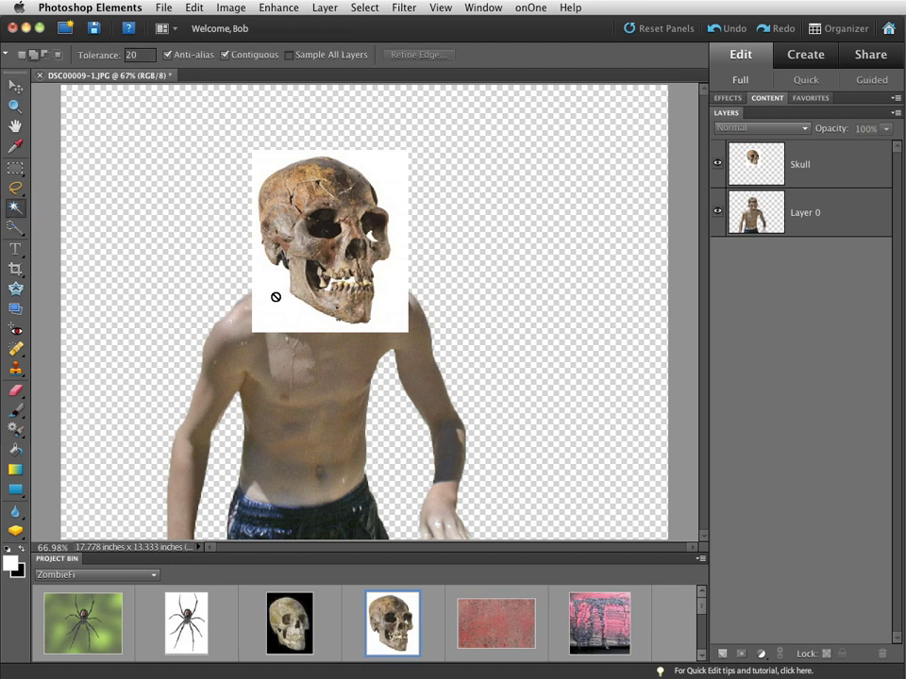
left_click(837, 166)
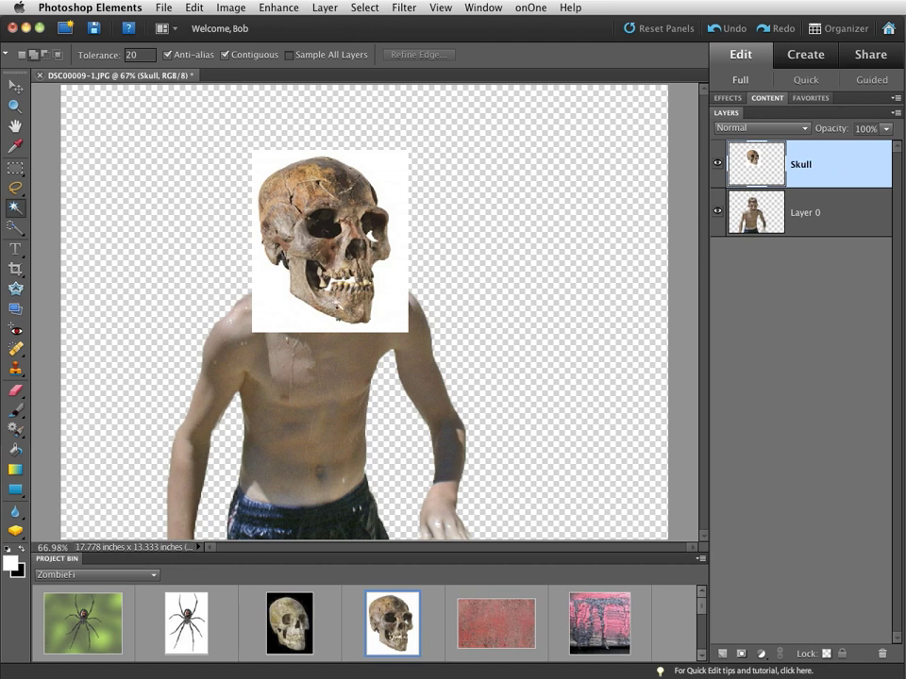
left_click(274, 299)
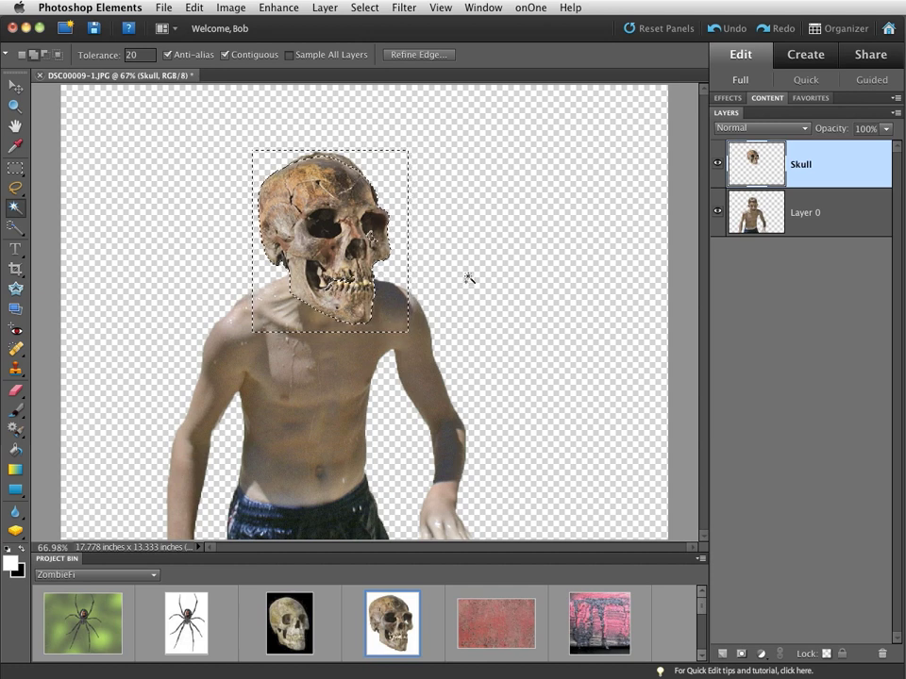
key("super+d")
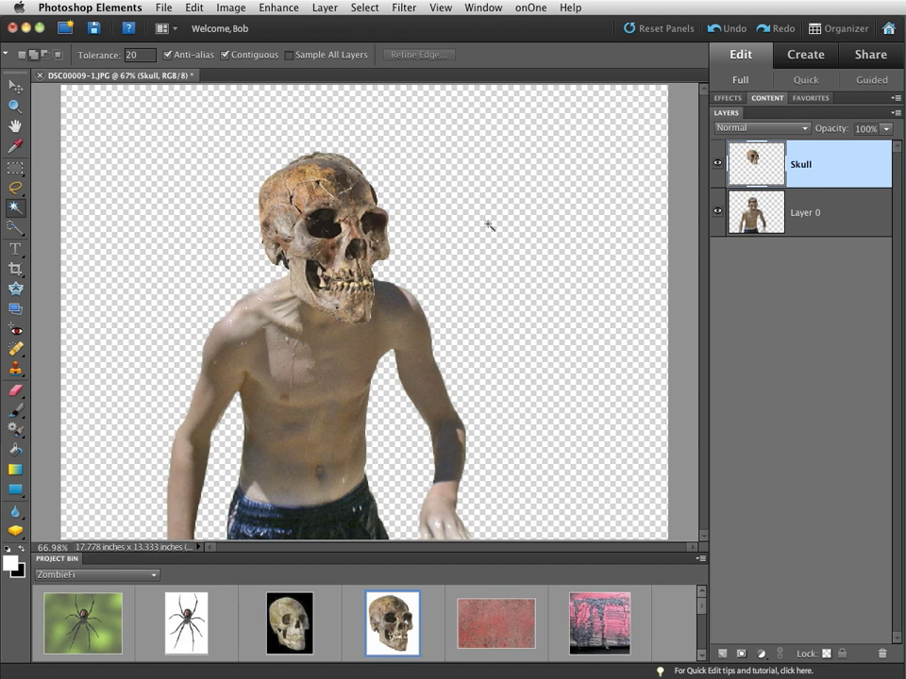
Add a layer mask to the Skull layer and paint it black with a 60 px brush around the skull's edges and in one eye socket.
left_click(741, 653)
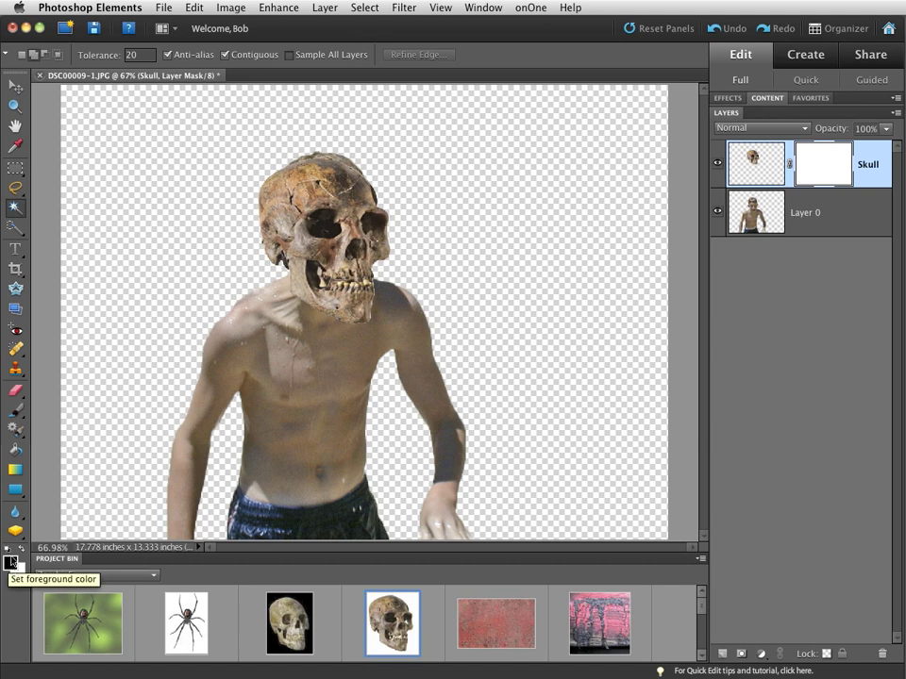
left_click(21, 415)
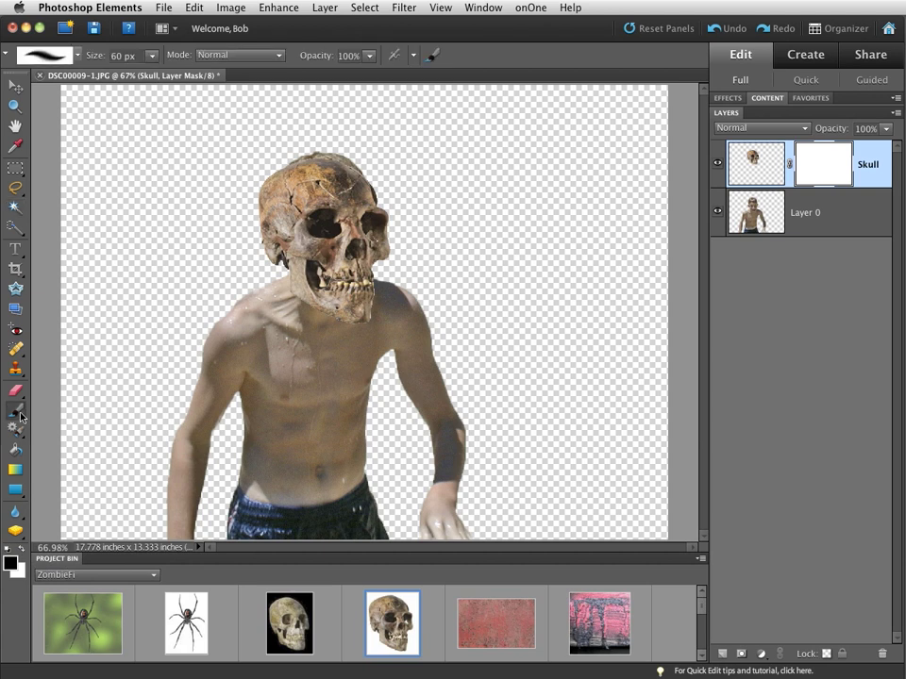
mouse_move(258, 180)
left_mouse_down()
mouse_move(266, 257)
mouse_move(260, 229)
mouse_move(301, 298)
mouse_move(316, 314)
mouse_move(360, 320)
mouse_move(378, 311)
mouse_move(383, 293)
mouse_move(377, 306)
mouse_move(347, 320)
mouse_move(366, 303)
mouse_move(378, 266)
mouse_move(375, 295)
left_mouse_up()
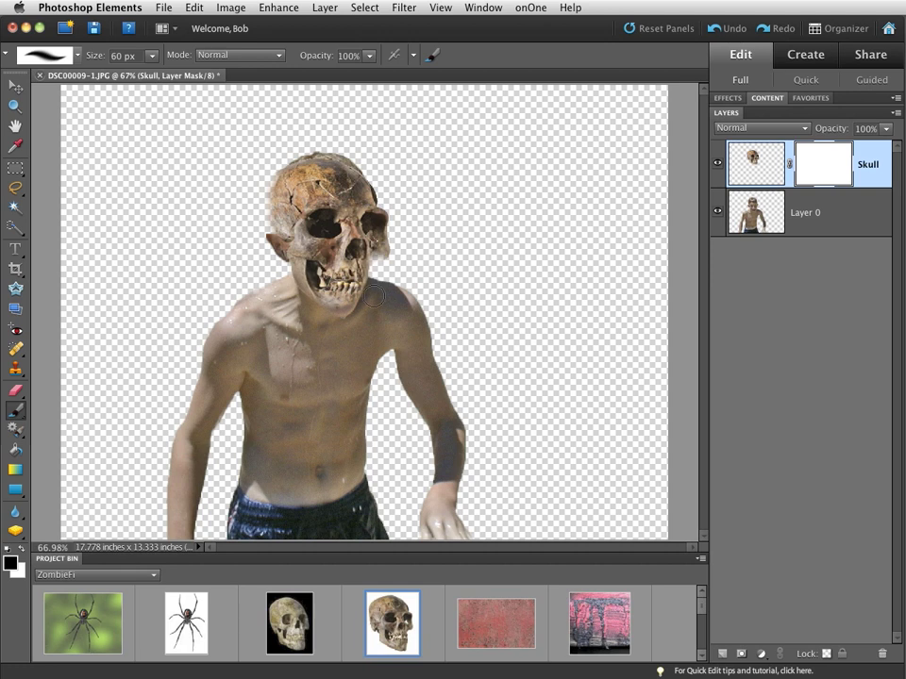
mouse_move(392, 243)
left_mouse_down()
mouse_move(391, 214)
mouse_move(370, 180)
left_mouse_up()
mouse_move(310, 157)
left_mouse_down()
mouse_move(267, 167)
mouse_move(254, 186)
left_mouse_up()
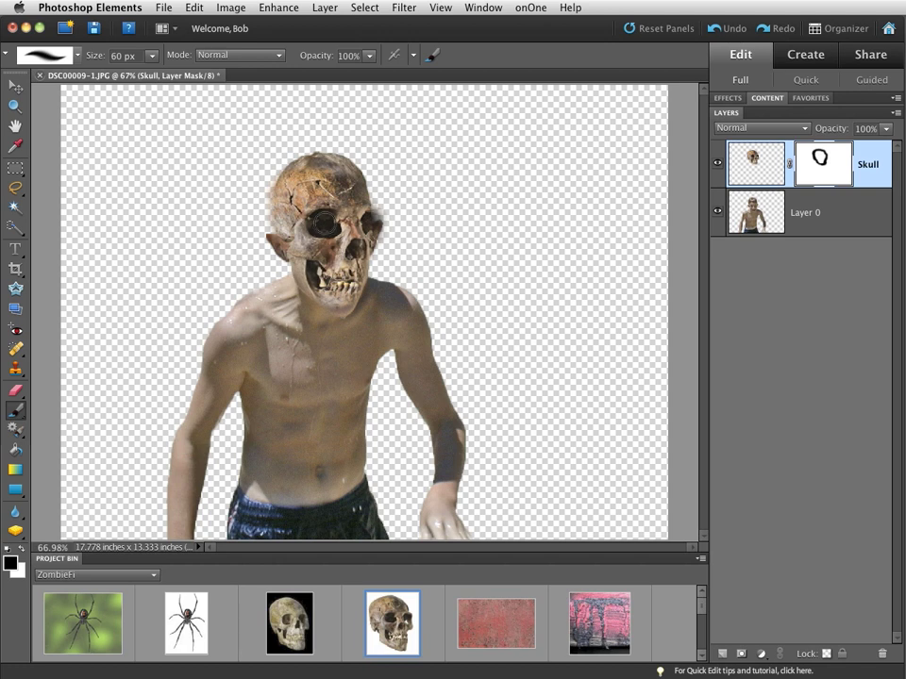
left_click(322, 223)
left_click(322, 223)
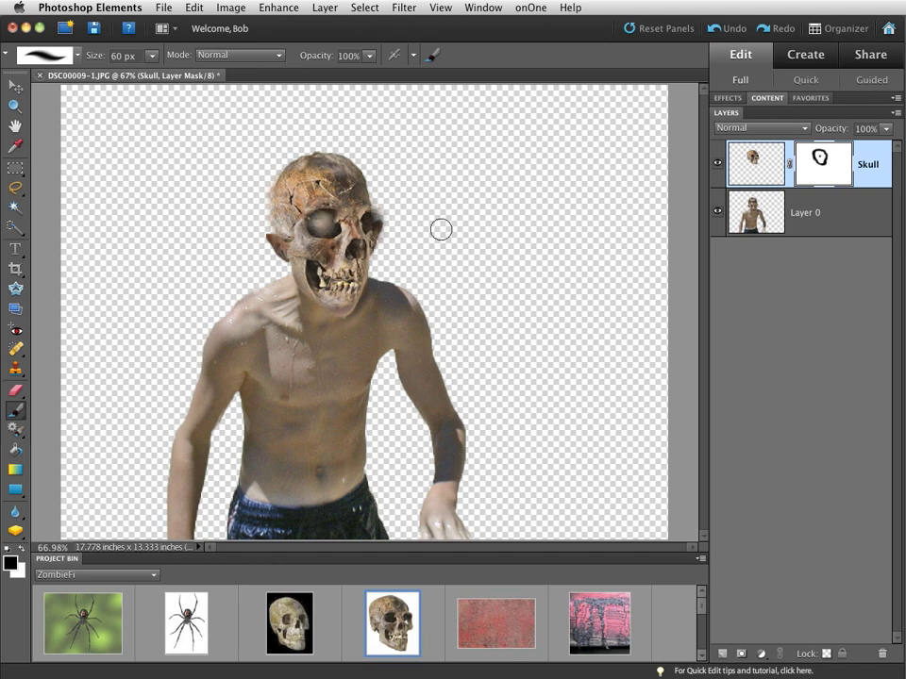
Fit the skull to the boy's face by repositioning it, scaling it to about 87.2% width and 94.1% height, and rotating it about 3.5°.
left_click(15, 86)
left_click_drag(352, 231, 342, 250)
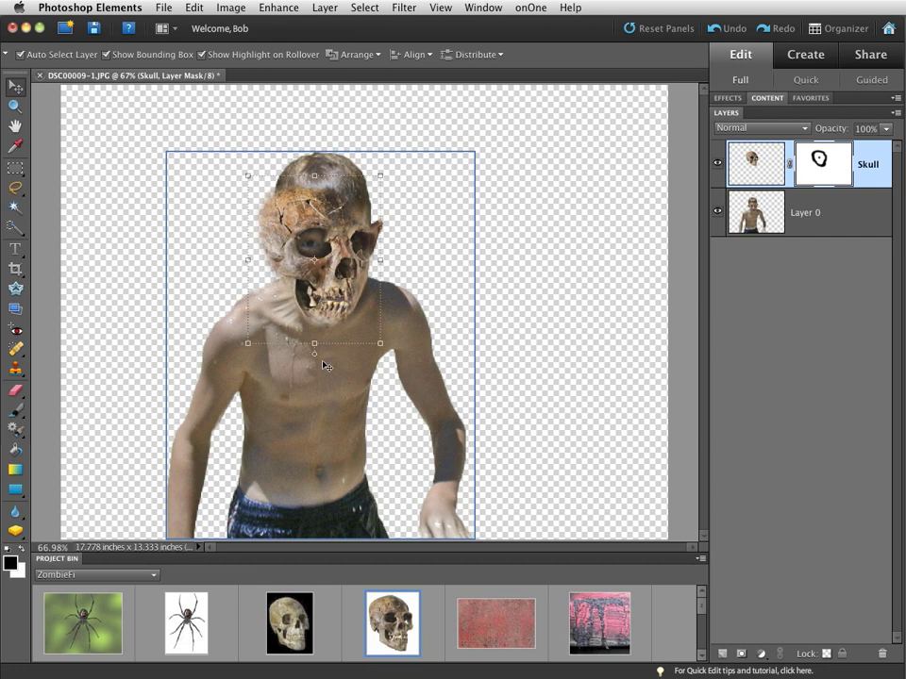
left_click_drag(314, 345, 314, 334)
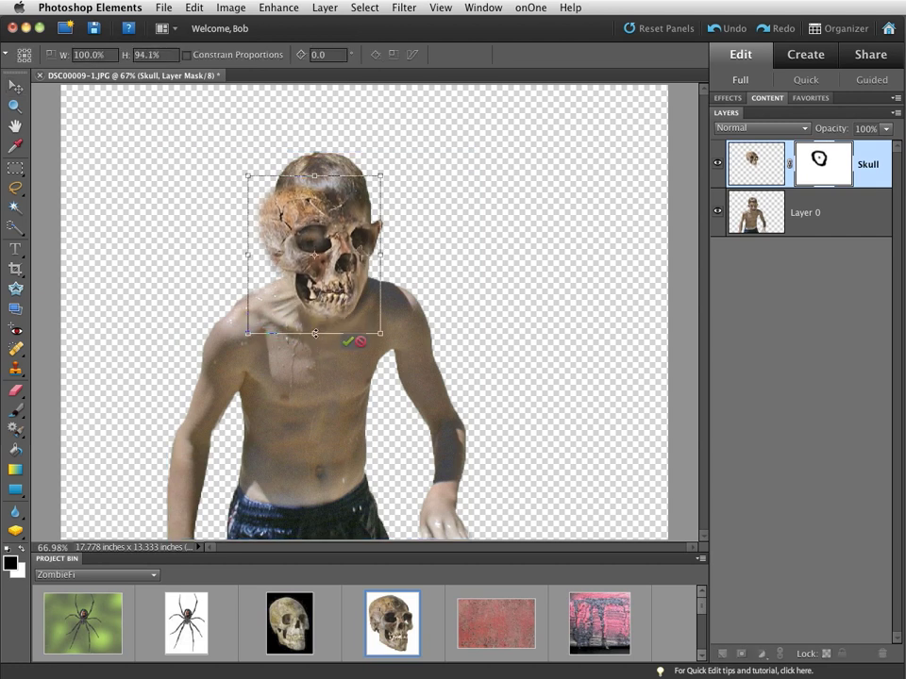
left_click_drag(249, 255, 265, 255)
left_click_drag(331, 262, 326, 266)
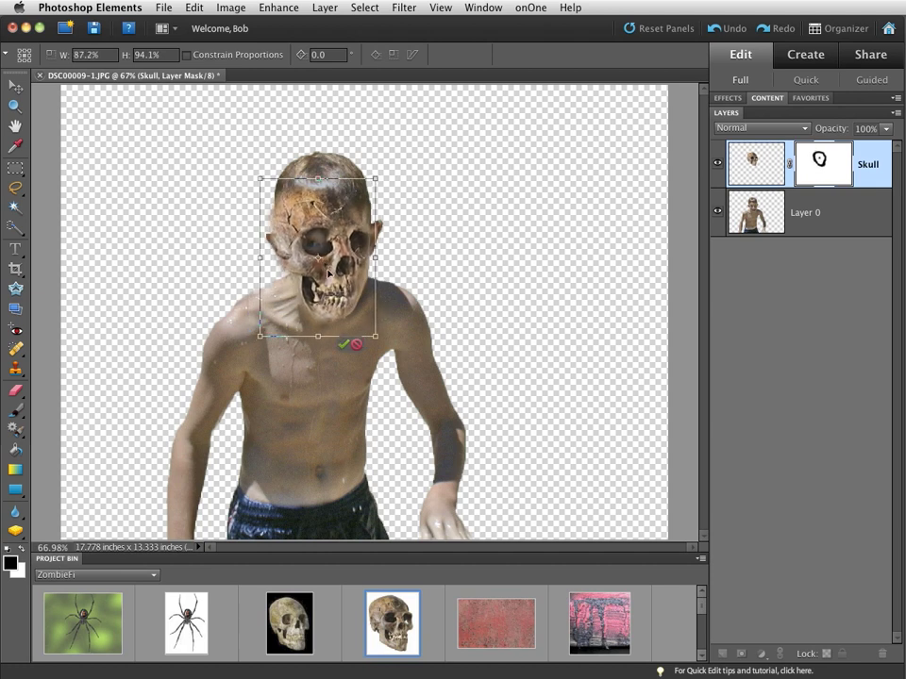
left_click_drag(388, 350, 383, 353)
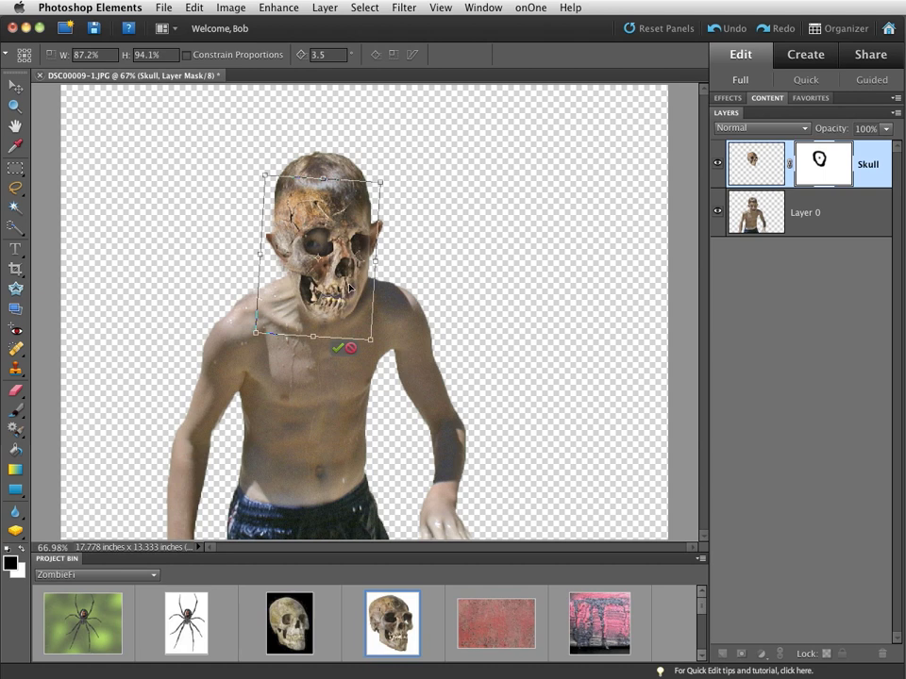
left_click_drag(345, 284, 343, 284)
left_click(335, 350)
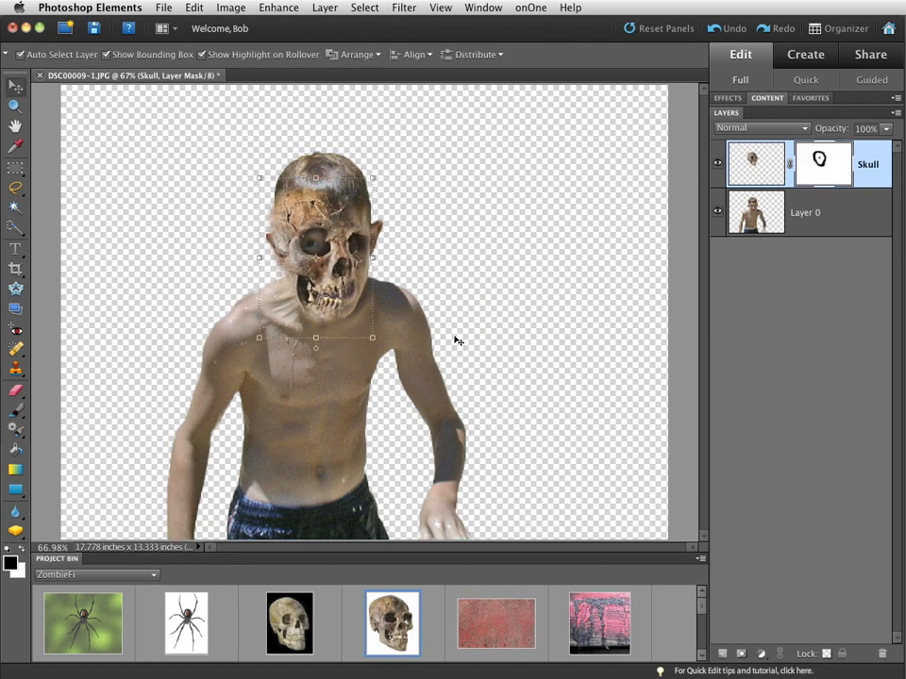
Paint black on the Skull layer mask with the 60 px brush along the skull's outer edges and over the boy's left eye.
left_click(529, 331)
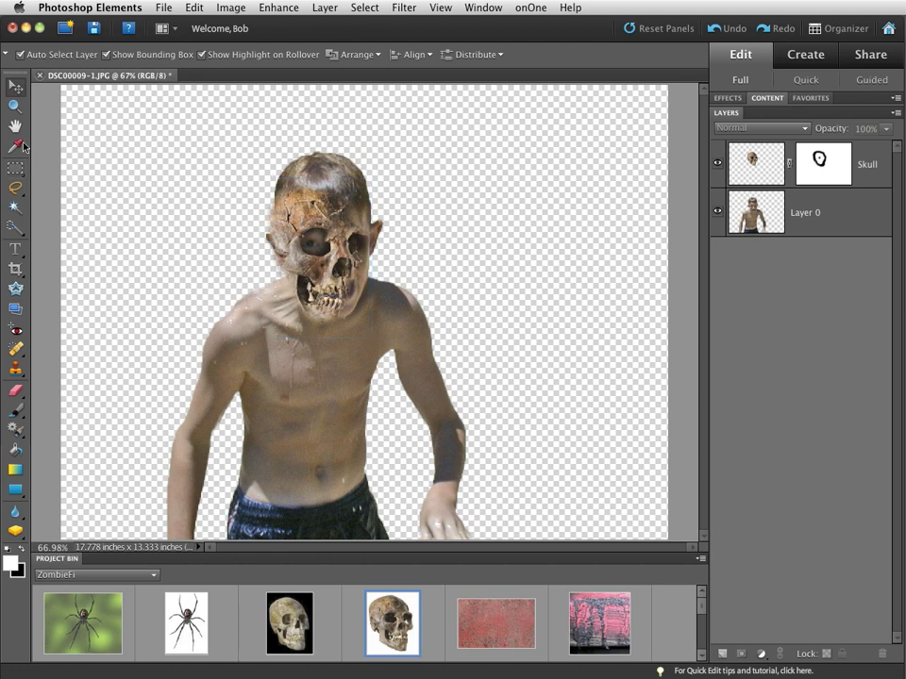
left_click(18, 413)
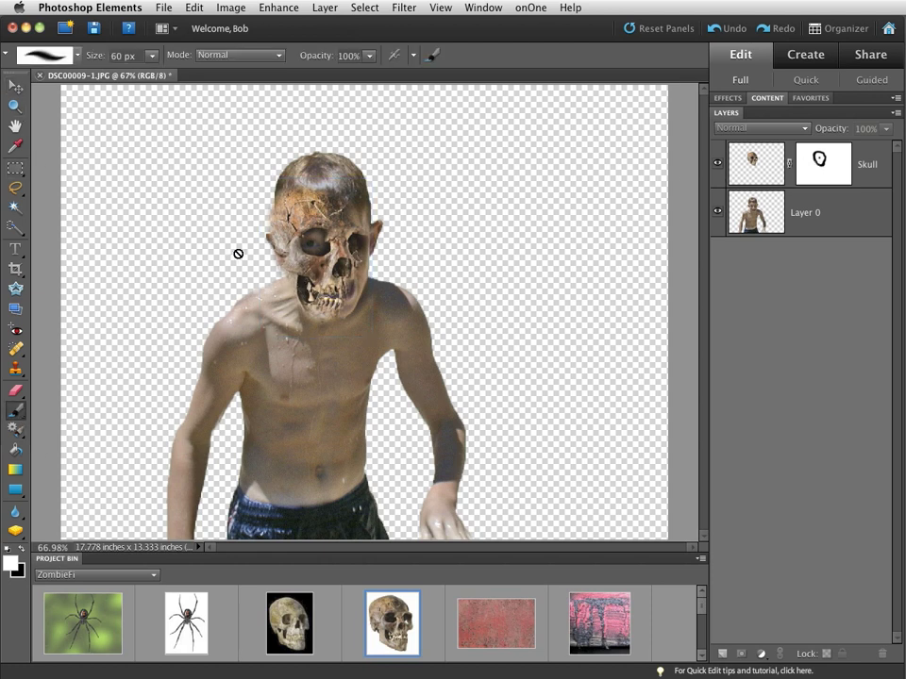
left_click(823, 164)
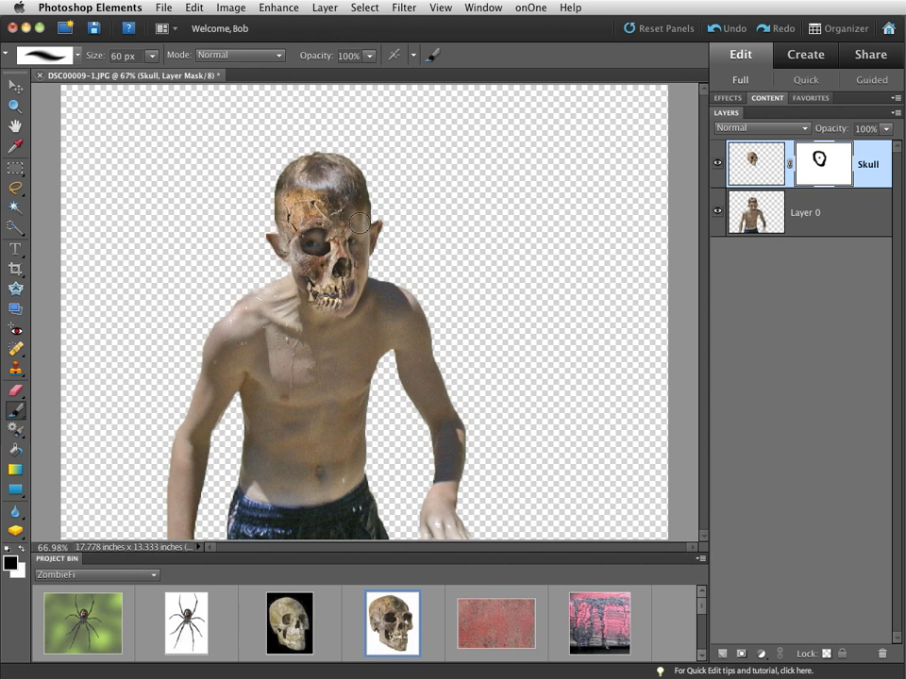
mouse_move(356, 238)
left_mouse_down()
mouse_move(352, 208)
mouse_move(333, 179)
left_mouse_up()
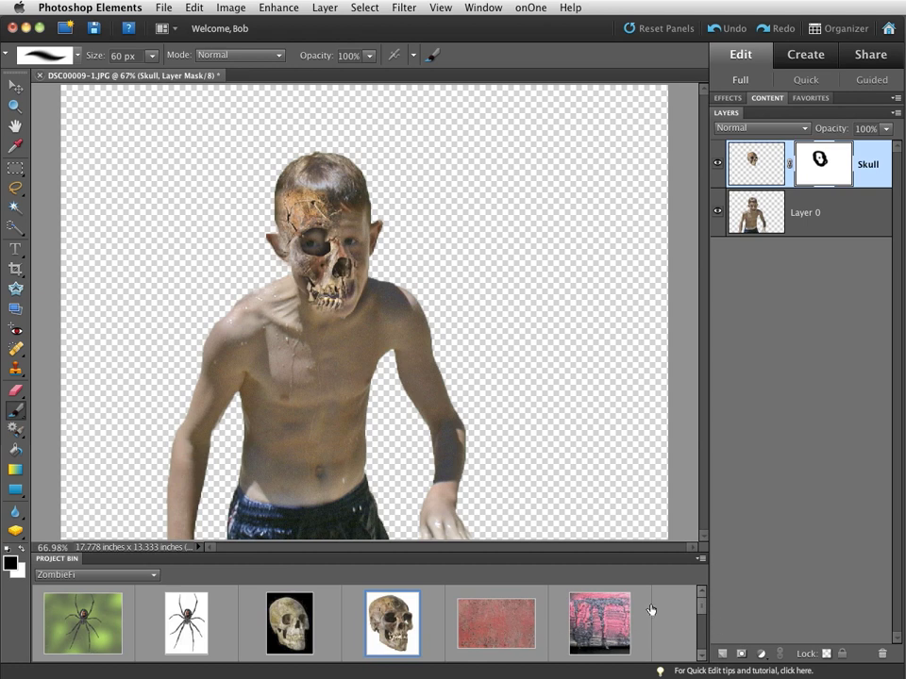
Place cracked_paint.jpeg over the boy's torso, scaled to 142.4% and rotated 9.5°.
left_click_drag(703, 615, 704, 633)
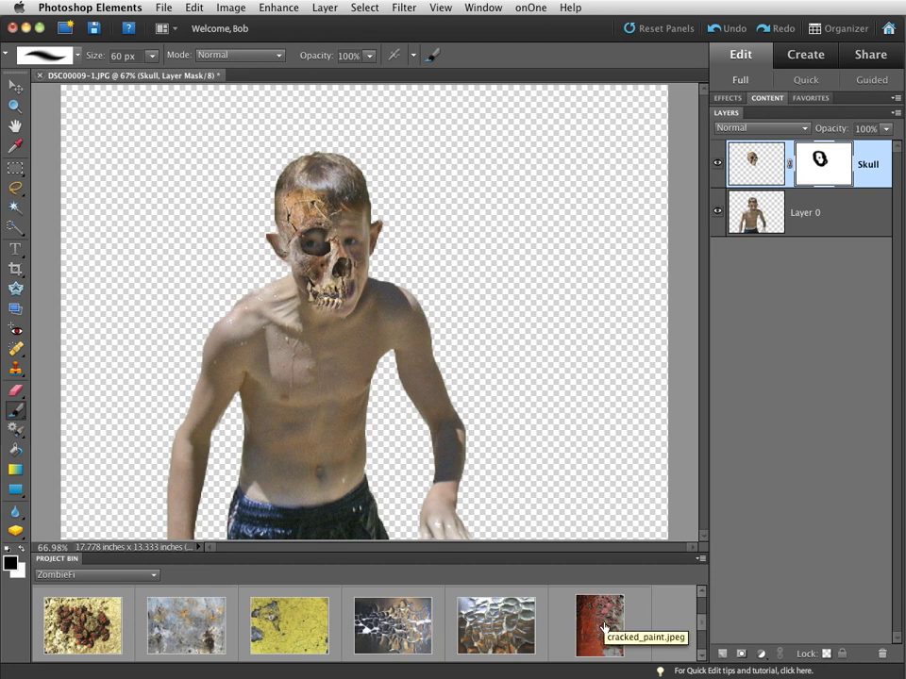
left_click_drag(604, 627, 311, 376)
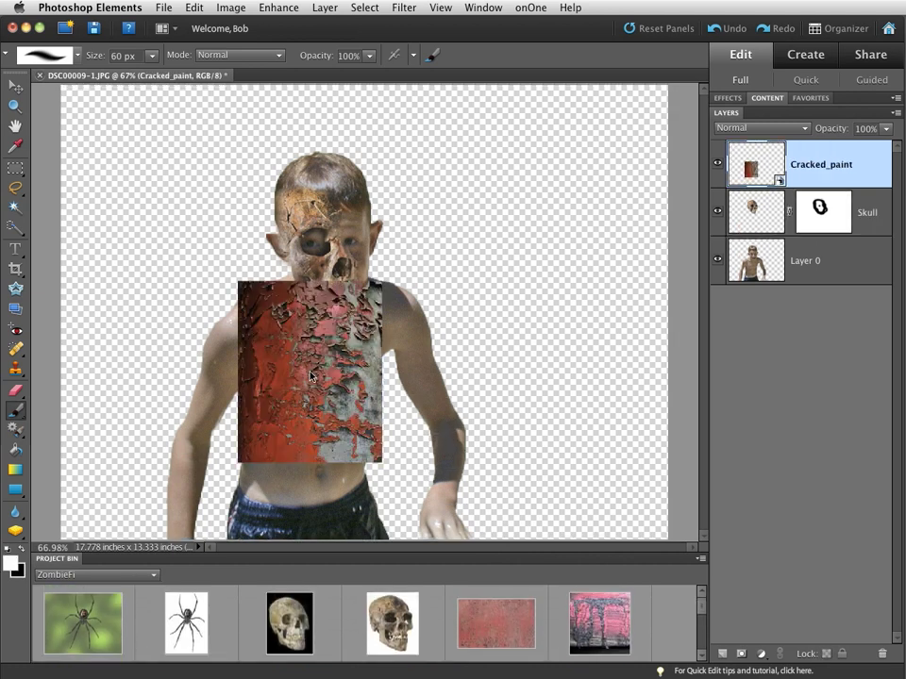
left_click(15, 86)
left_click_drag(237, 280, 206, 253)
left_click_drag(311, 345, 305, 402)
mouse_move(377, 307)
left_mouse_down()
mouse_move(427, 287)
mouse_move(437, 269)
mouse_move(403, 300)
mouse_move(354, 310)
mouse_move(372, 305)
left_mouse_up()
left_click_drag(396, 249, 419, 273)
left_click_drag(337, 366, 343, 357)
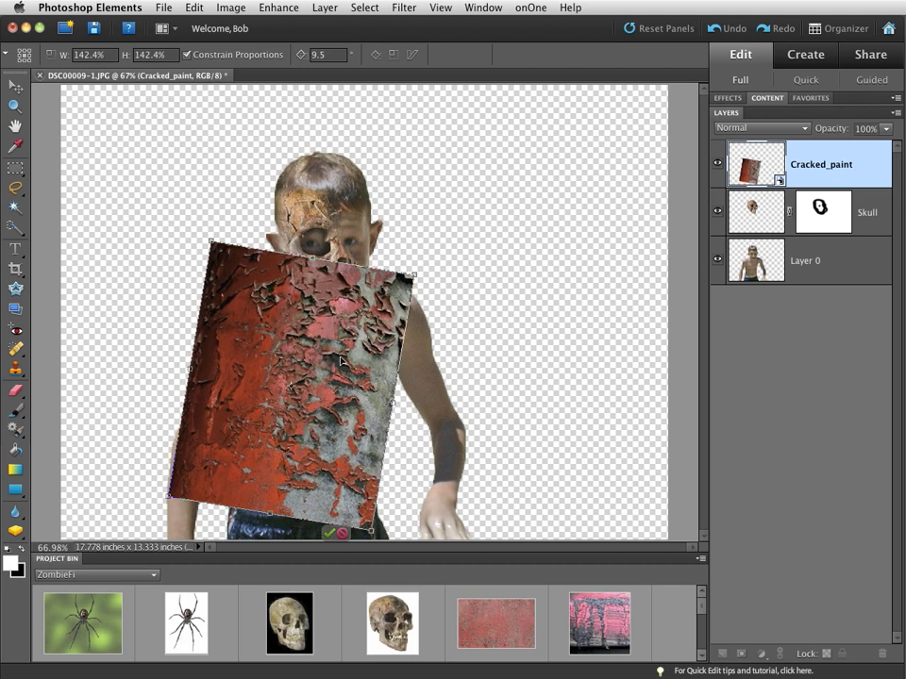
left_click(338, 535)
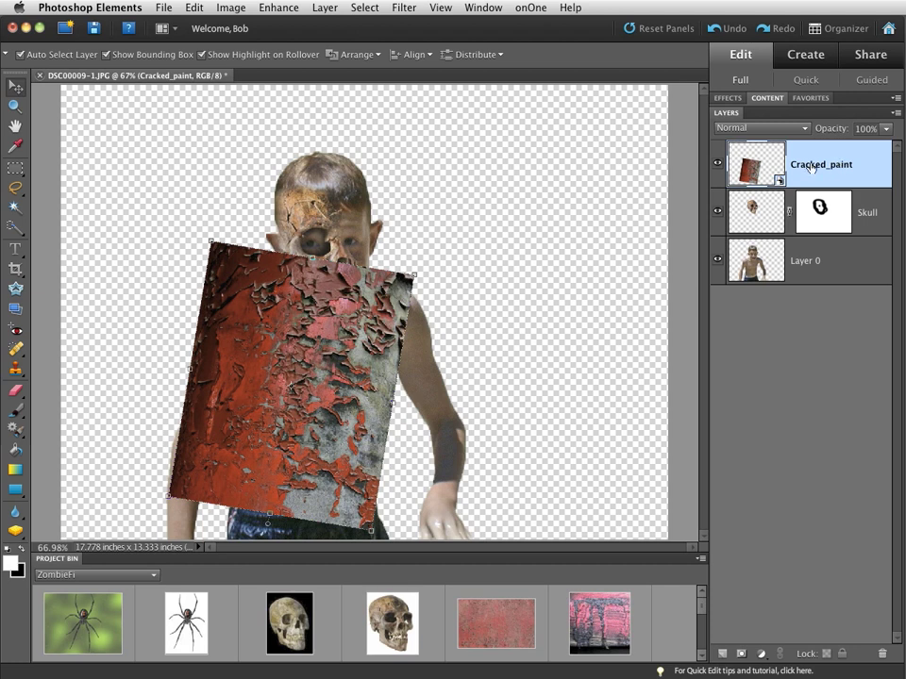
Simplify the Cracked_paint layer and add a Hide All layer mask to it.
right_click(753, 165)
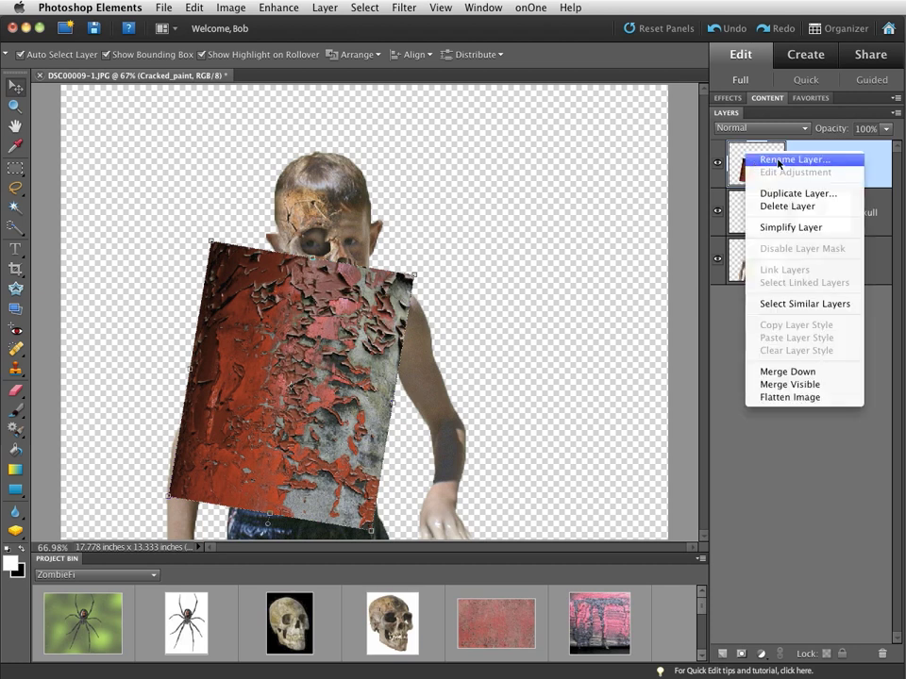
left_click(801, 228)
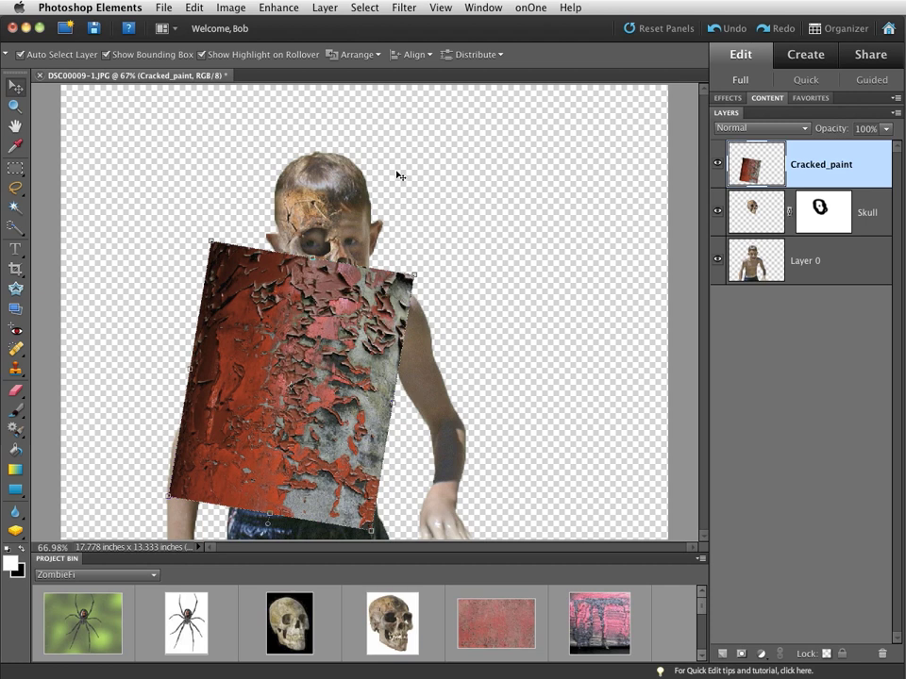
left_click(324, 8)
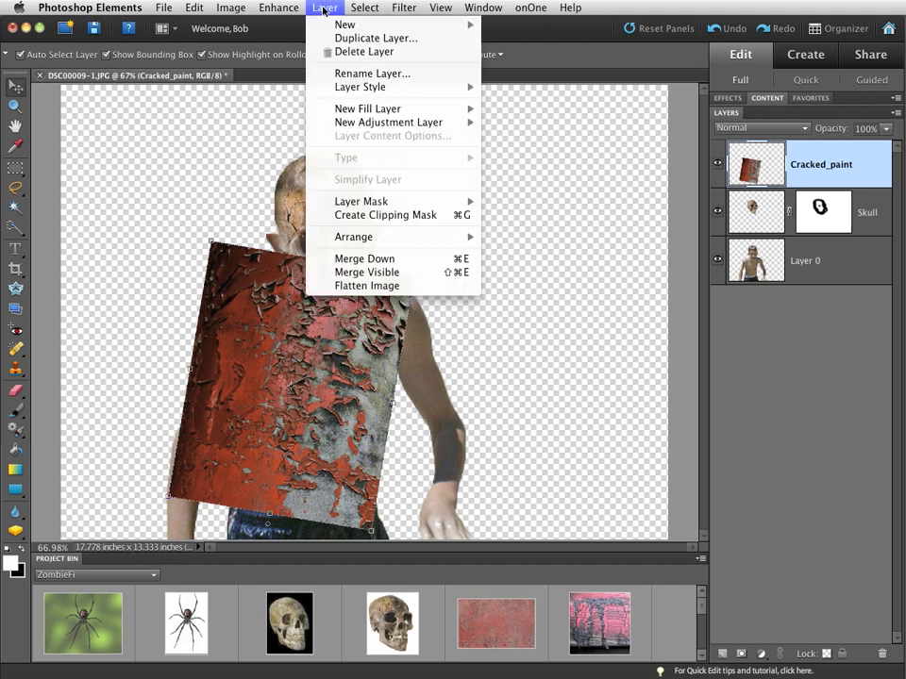
mouse_move(356, 206)
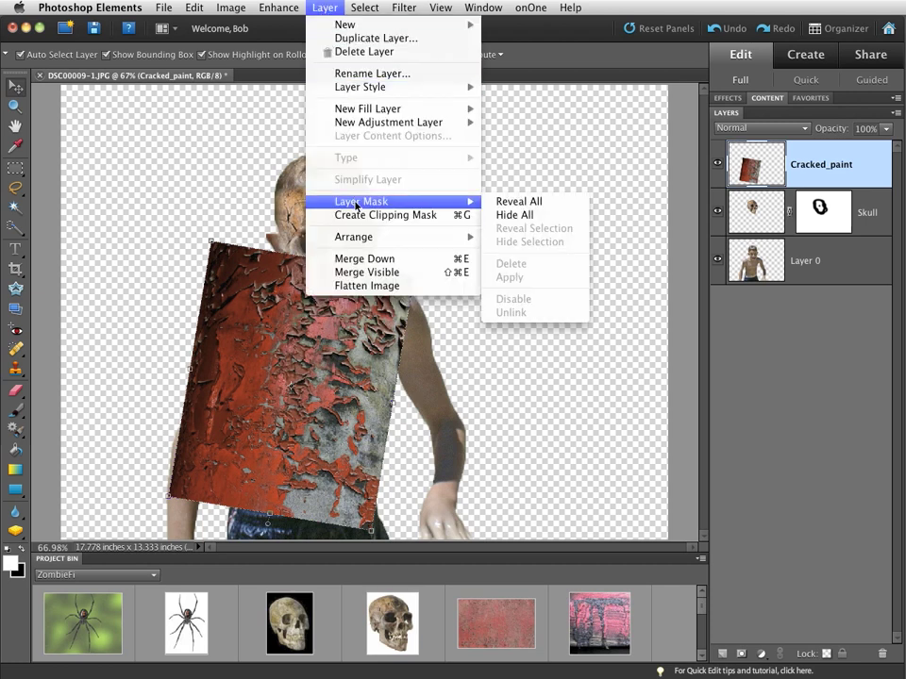
left_click(517, 216)
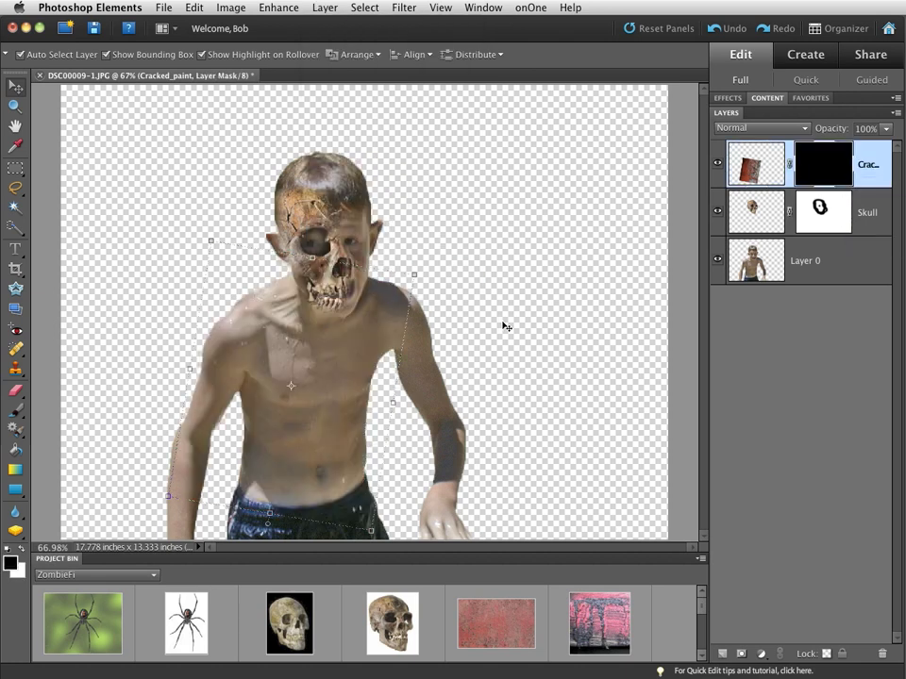
Paint the Cracked_paint mask white over the boy's chest and stomach with a 60 px brush, and black over the skull's jaw and chin.
left_click(16, 413)
left_click(19, 553)
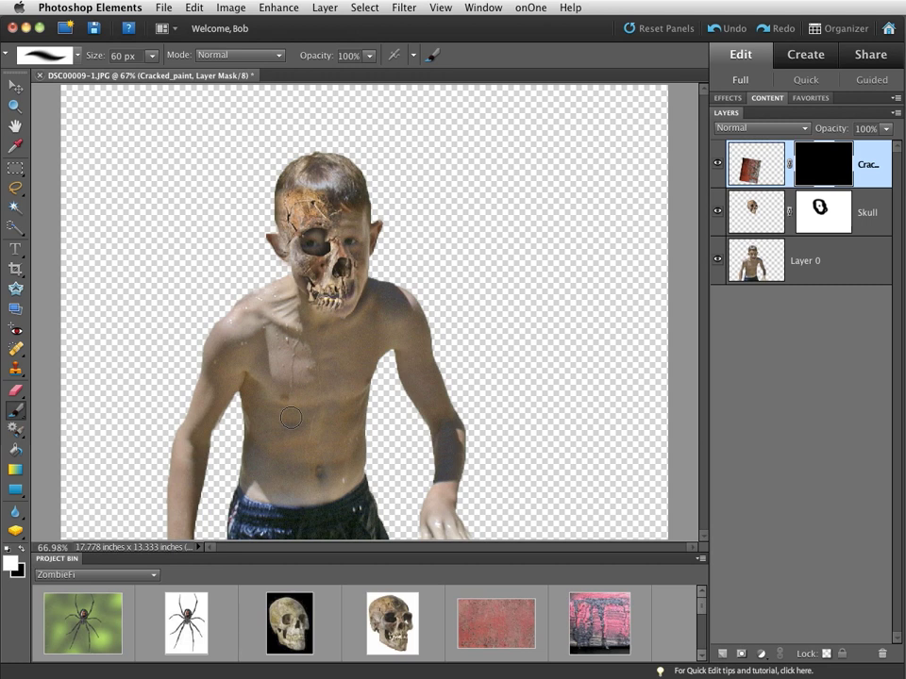
mouse_move(285, 391)
left_mouse_down()
mouse_move(292, 401)
mouse_move(311, 363)
mouse_move(319, 372)
mouse_move(374, 309)
mouse_move(394, 303)
mouse_move(365, 337)
mouse_move(395, 328)
mouse_move(360, 370)
mouse_move(341, 483)
mouse_move(250, 488)
mouse_move(191, 348)
mouse_move(195, 283)
mouse_move(210, 326)
mouse_move(233, 345)
left_mouse_up()
mouse_move(330, 403)
left_mouse_down()
mouse_move(300, 447)
mouse_move(350, 464)
mouse_move(364, 394)
mouse_move(334, 323)
mouse_move(306, 321)
mouse_move(218, 232)
mouse_move(214, 268)
mouse_move(268, 255)
mouse_move(287, 239)
left_mouse_up()
mouse_move(388, 312)
left_mouse_down()
mouse_move(402, 304)
mouse_move(400, 325)
mouse_move(409, 319)
mouse_move(392, 310)
left_mouse_up()
mouse_move(290, 316)
left_mouse_down()
mouse_move(330, 283)
mouse_move(345, 303)
left_mouse_up()
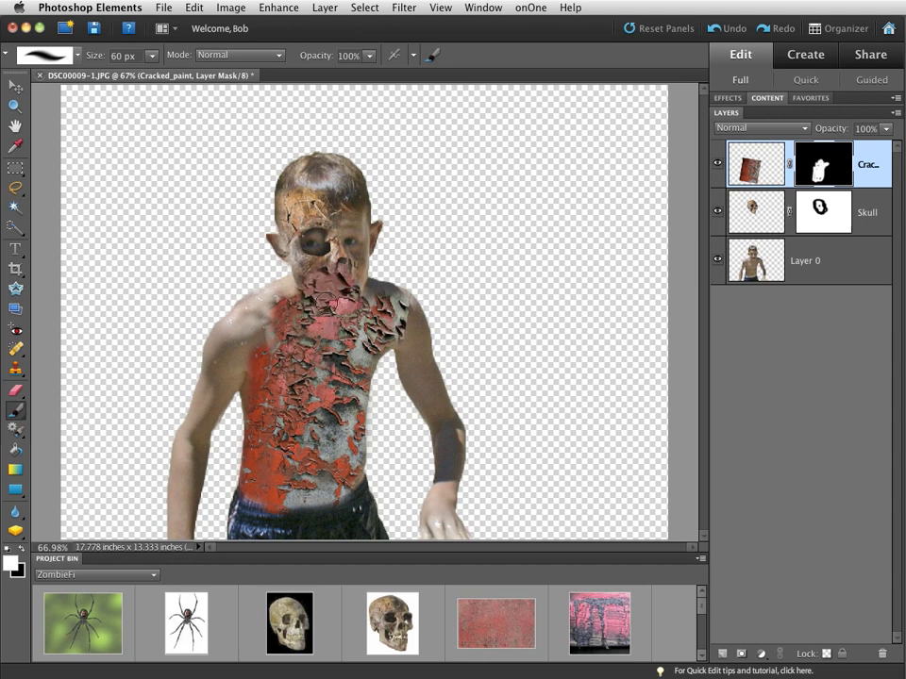
left_click(22, 550)
mouse_move(308, 270)
left_mouse_down()
mouse_move(355, 275)
mouse_move(316, 280)
mouse_move(349, 283)
mouse_move(317, 283)
mouse_move(349, 297)
mouse_move(361, 288)
mouse_move(332, 297)
left_mouse_up()
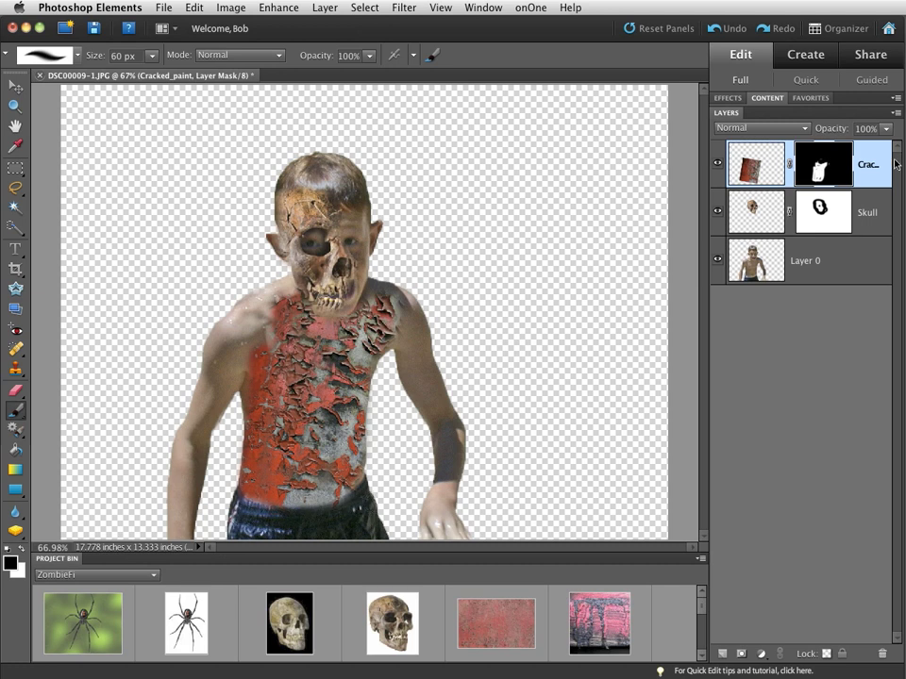
Try Luminosity on the Cracked_paint layer, and settle on the Overlay blend mode at 69% opacity.
left_click(868, 159)
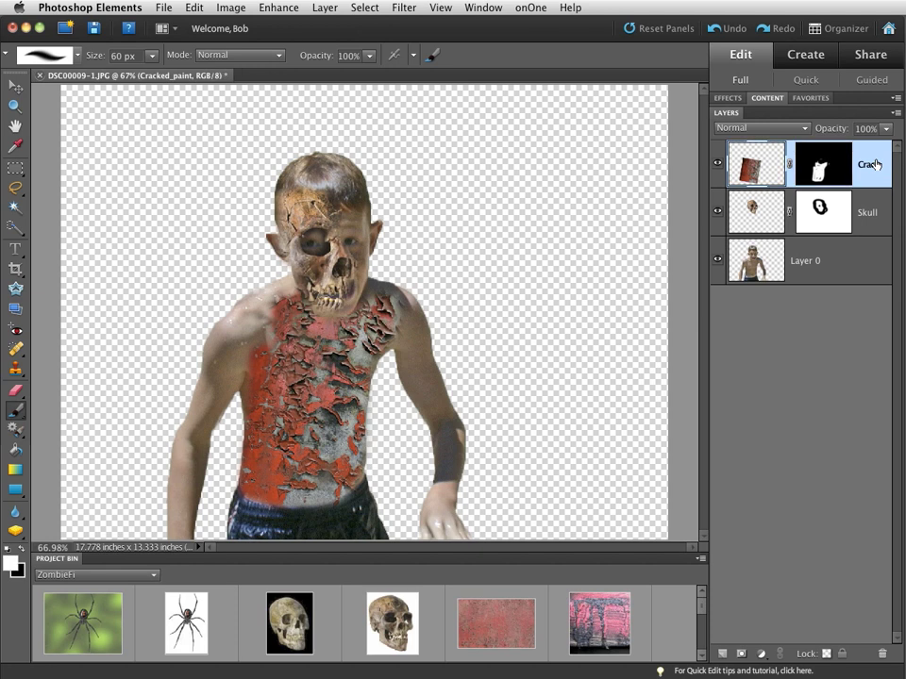
left_click(745, 130)
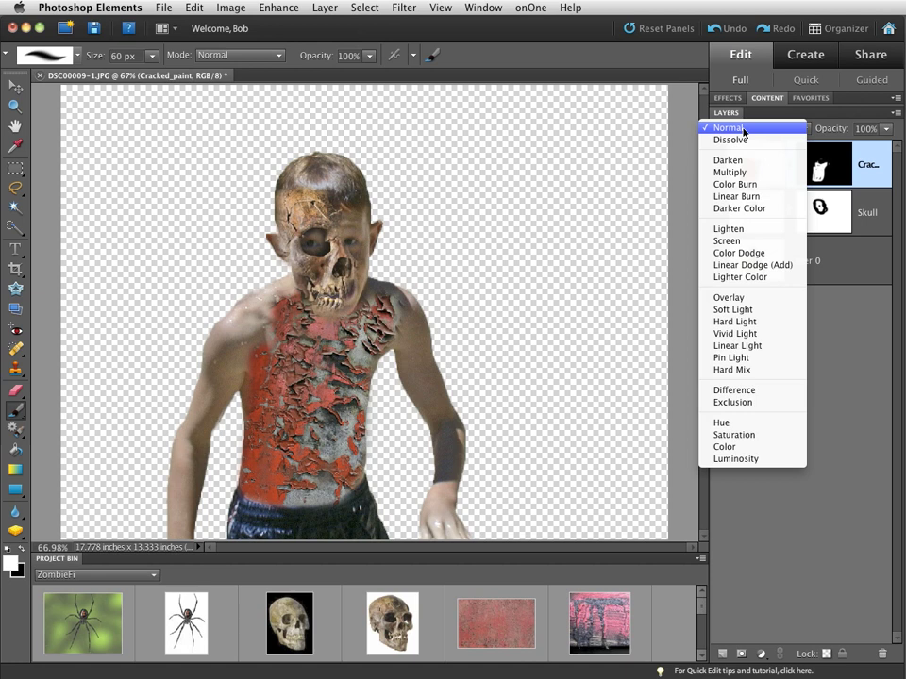
left_click(735, 459)
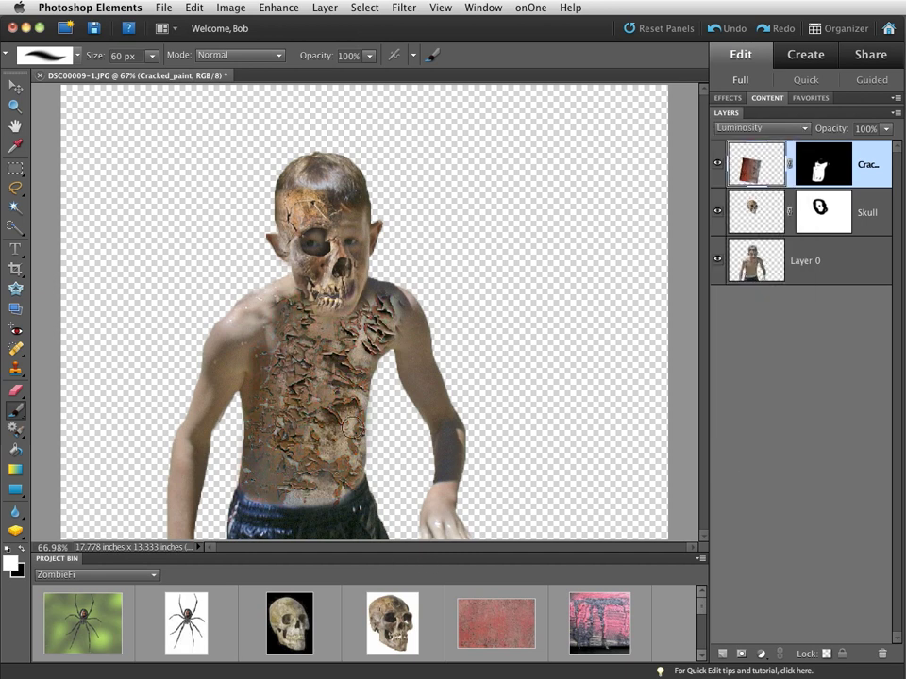
left_click(748, 135)
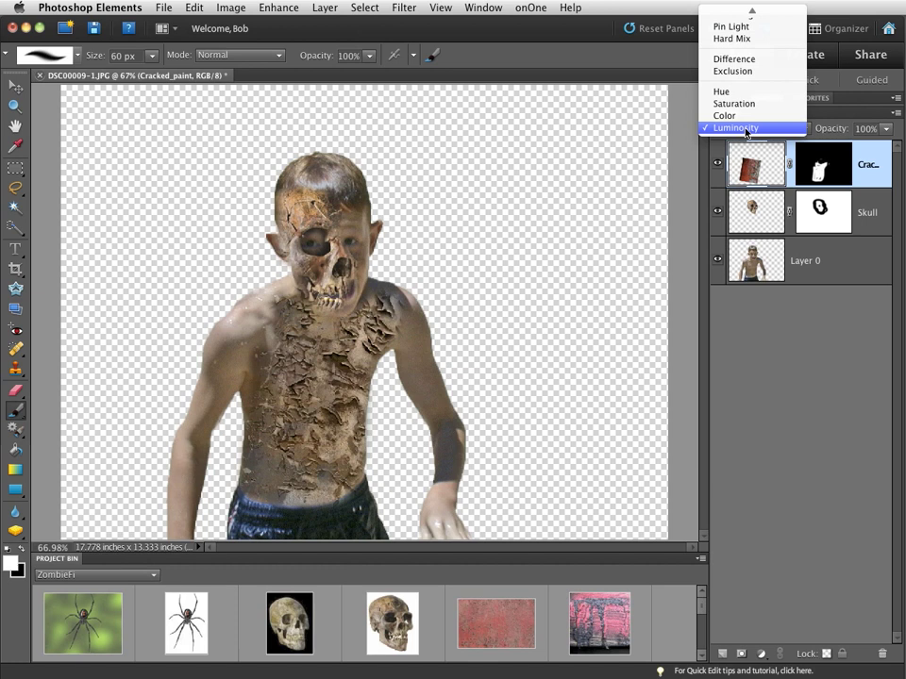
left_click(740, 172)
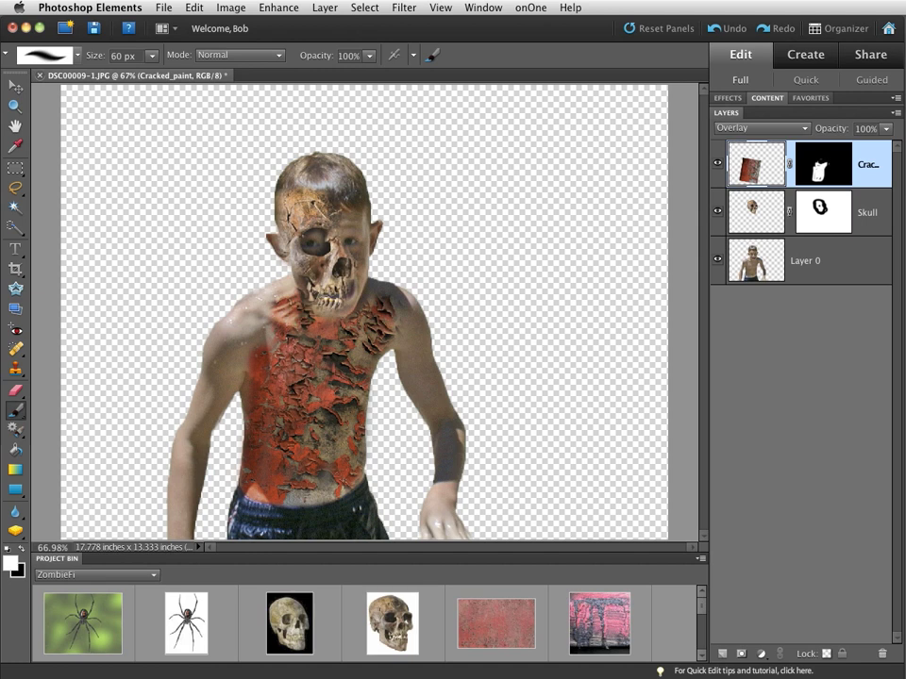
left_click(887, 129)
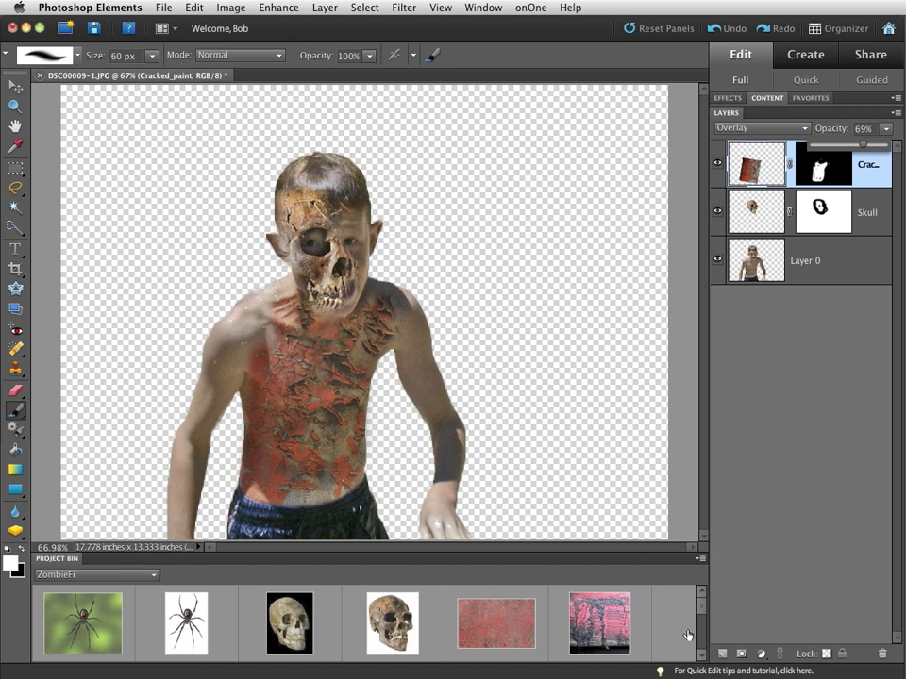
Add the yellow cracked texture image from the project bin over the boy as a new layer.
left_click(701, 656)
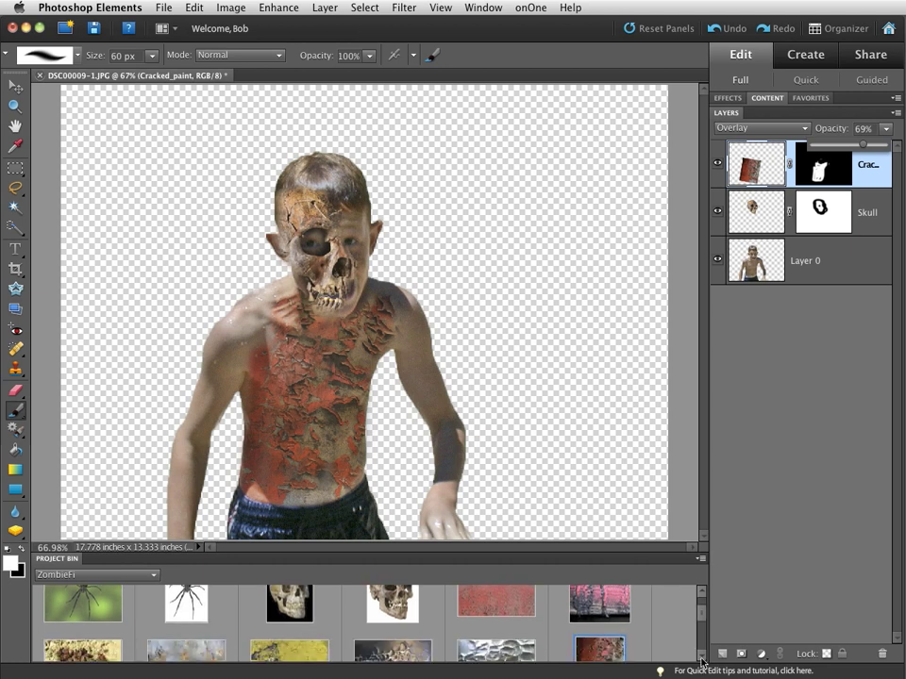
left_click(701, 655)
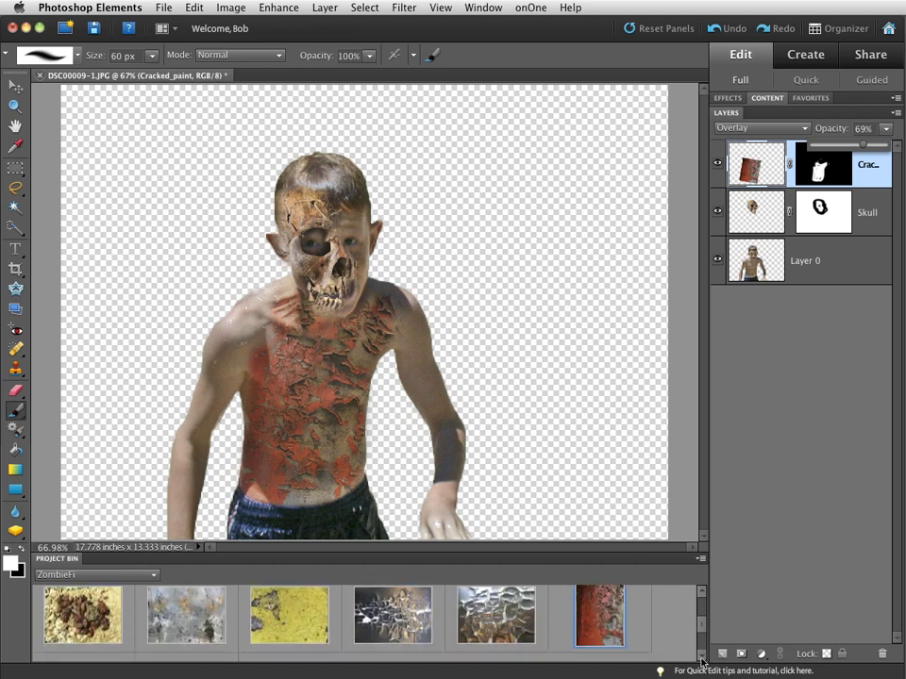
left_click(288, 621)
left_click_drag(289, 622, 218, 324)
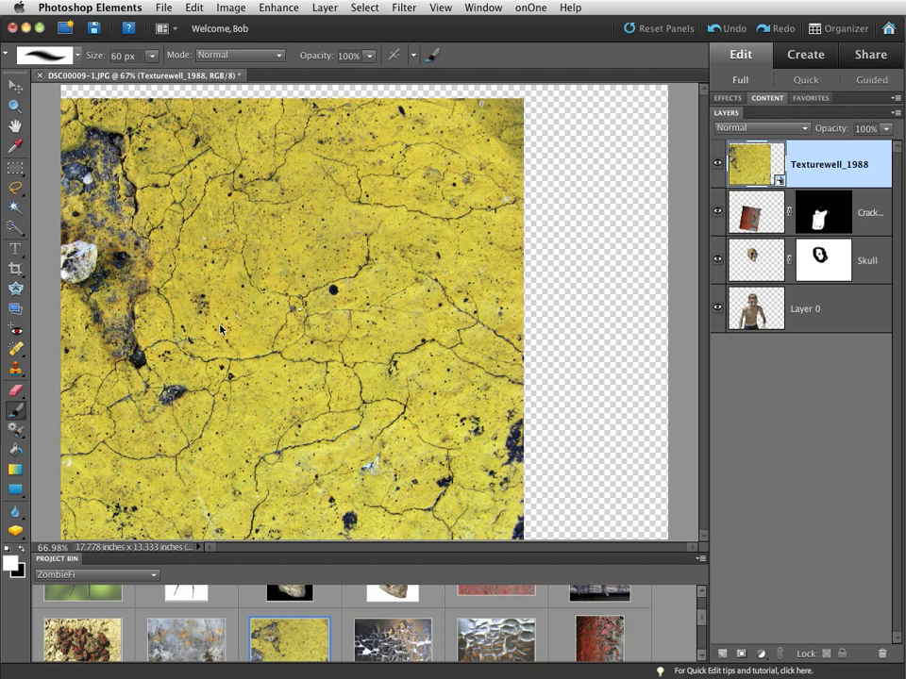
Simplify the Texturewell_1988 layer and add a Hide All layer mask to it.
right_click(752, 156)
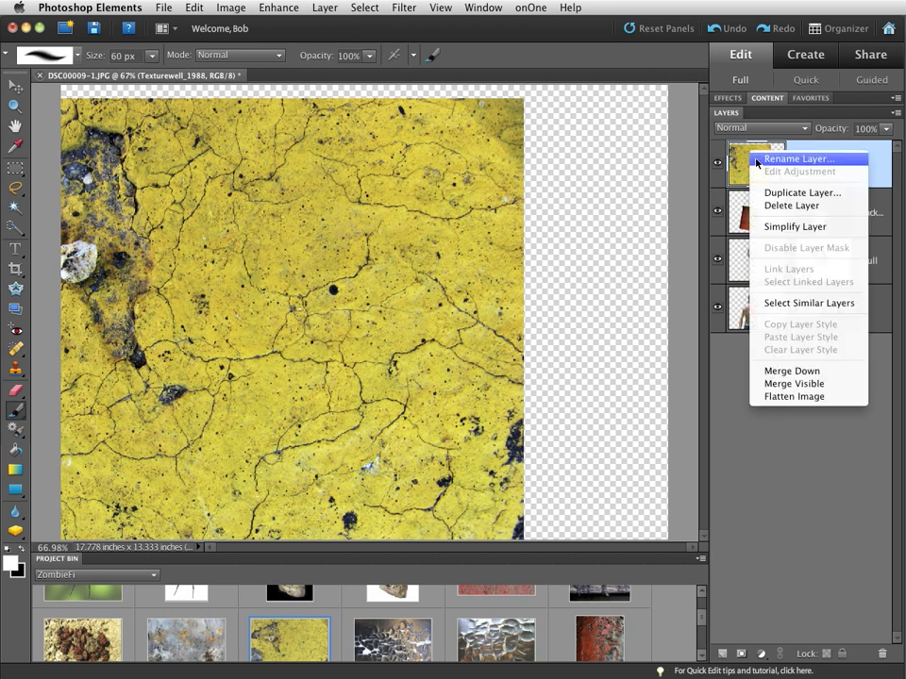
left_click(795, 227)
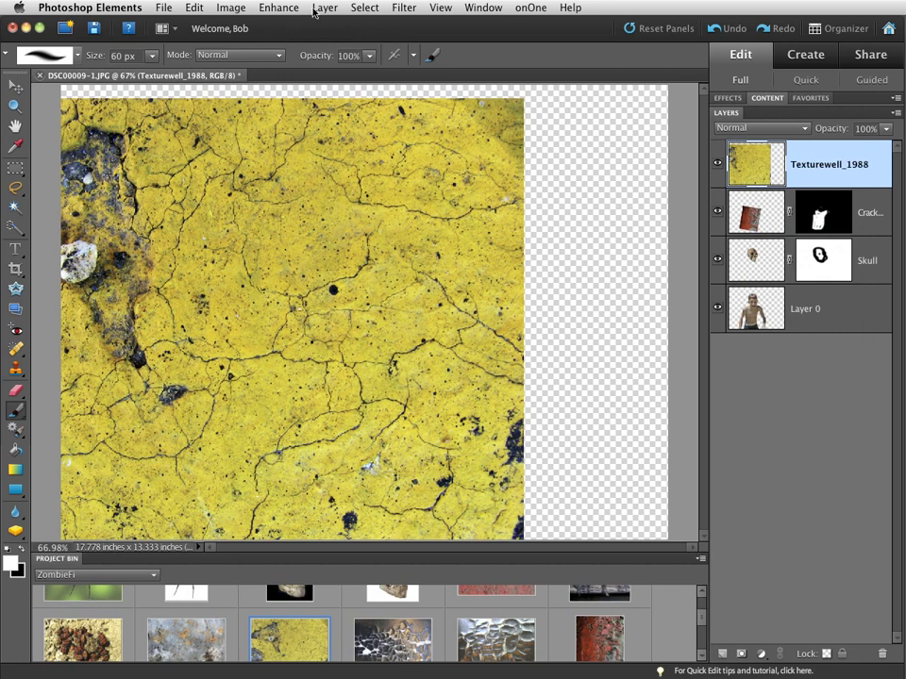
left_click(316, 10)
mouse_move(377, 206)
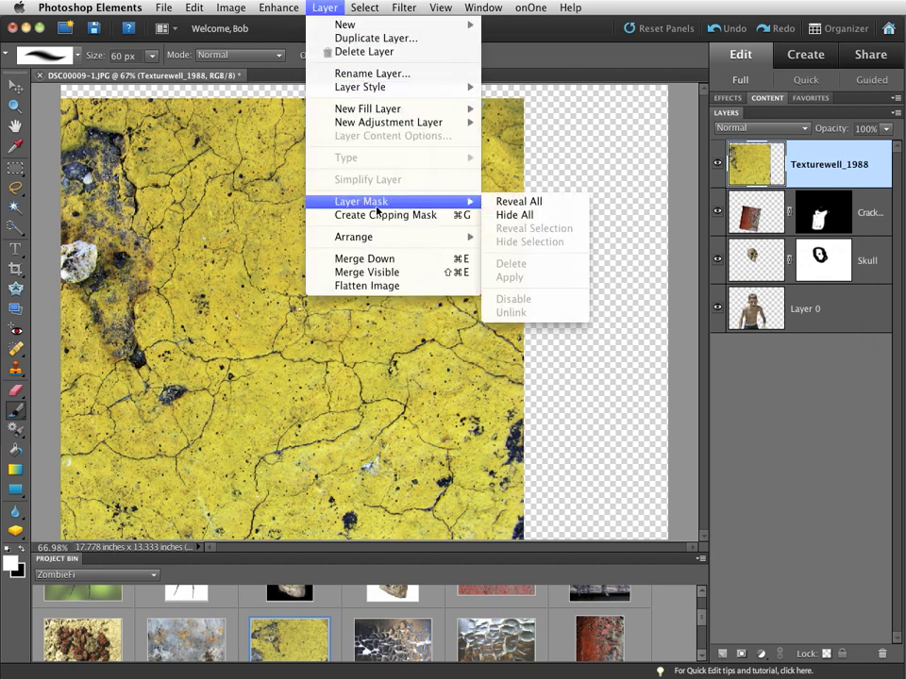
left_click(517, 215)
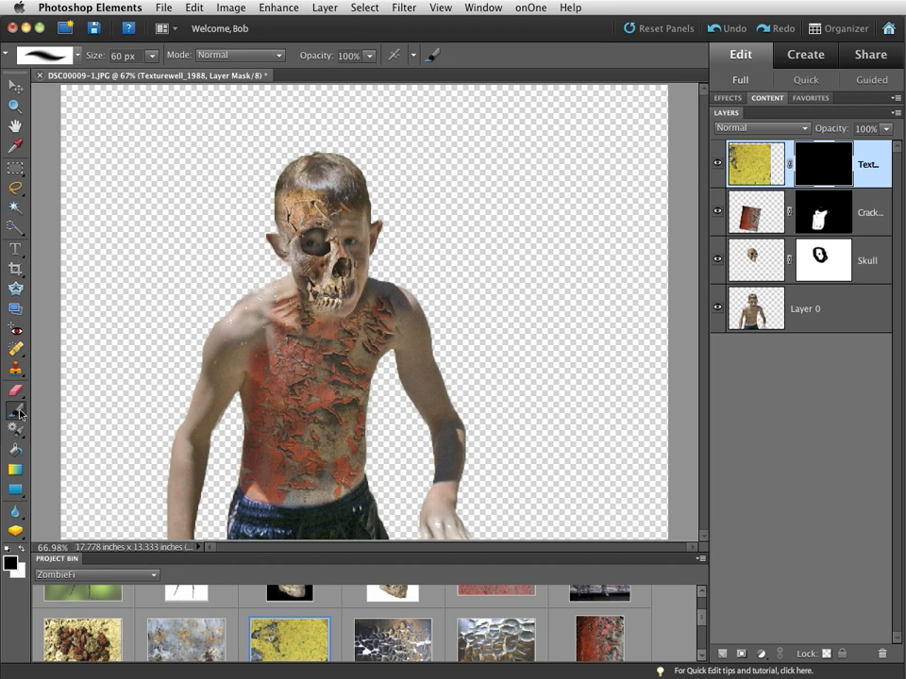
Paint the Texturewell_1988 mask white along the boy's right shoulder and arm, and set the layer's blend mode to Luminosity.
left_click(20, 551)
mouse_move(182, 469)
left_mouse_down()
mouse_move(174, 530)
mouse_move(189, 442)
mouse_move(211, 385)
mouse_move(211, 398)
mouse_move(270, 294)
mouse_move(290, 284)
mouse_move(239, 314)
mouse_move(220, 340)
mouse_move(210, 382)
mouse_move(250, 329)
mouse_move(204, 395)
mouse_move(187, 476)
left_mouse_up()
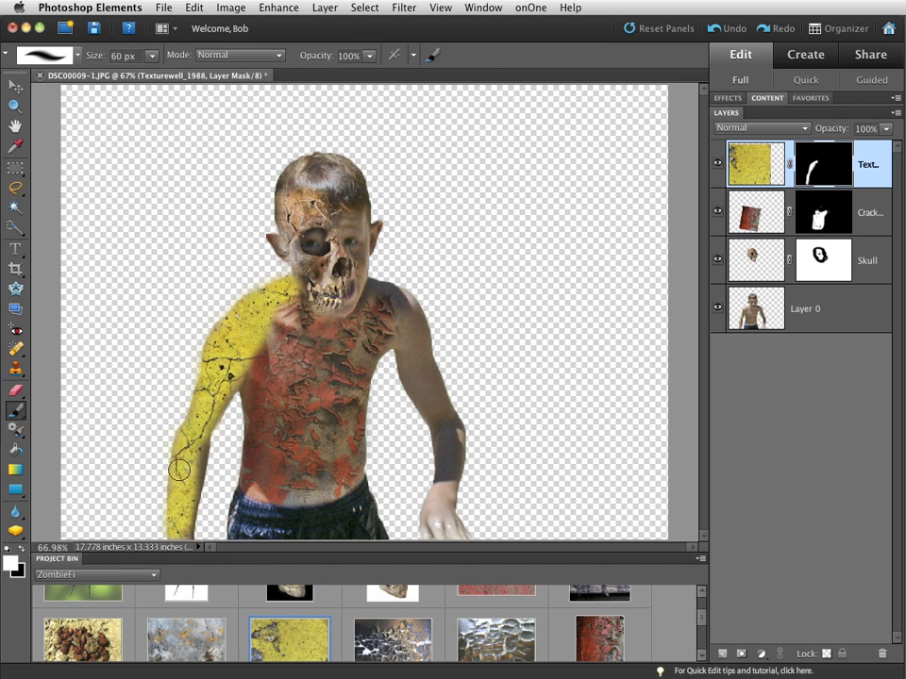
left_click(773, 127)
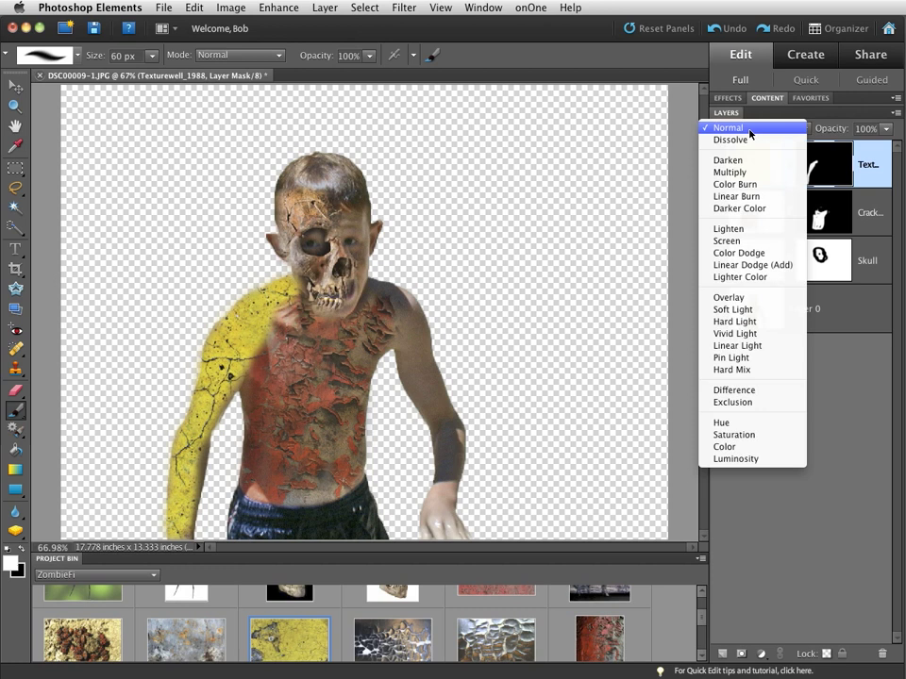
left_click(744, 461)
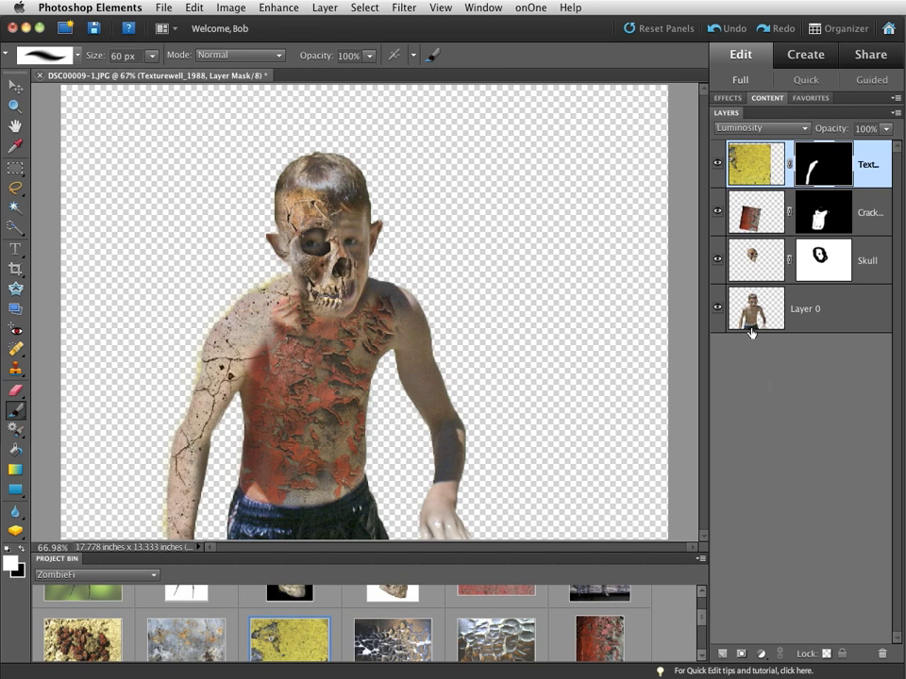
Paint white on the Cracked_paint layer mask to extend the red paint over the boy's right shoulder and upper arm.
left_click(823, 211)
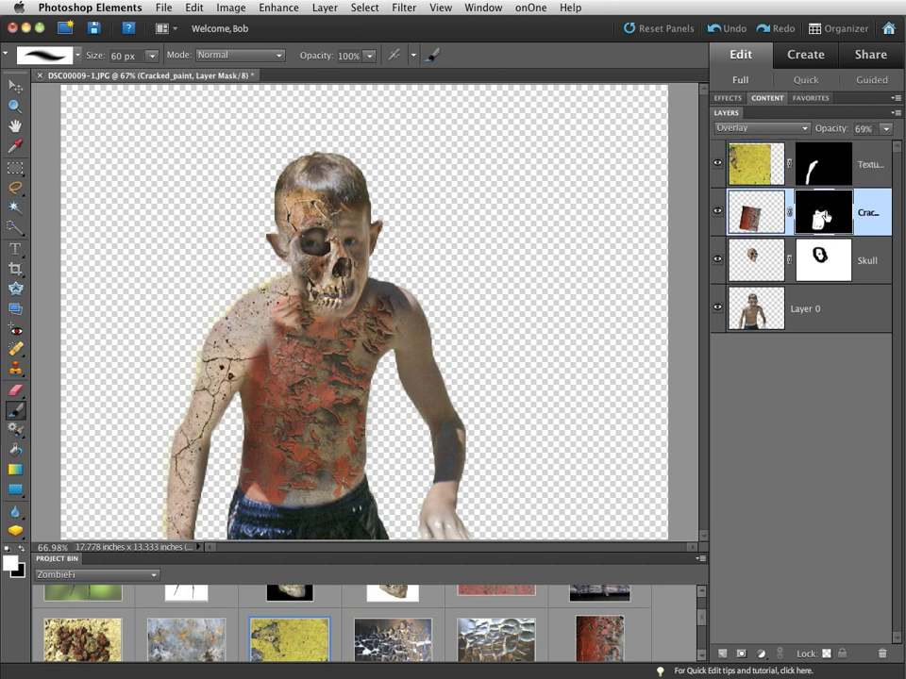
mouse_move(258, 339)
left_mouse_down()
mouse_move(220, 366)
mouse_move(223, 344)
mouse_move(268, 310)
mouse_move(254, 327)
mouse_move(258, 344)
mouse_move(236, 347)
mouse_move(222, 368)
mouse_move(261, 348)
mouse_move(258, 323)
mouse_move(298, 364)
mouse_move(255, 346)
left_mouse_up()
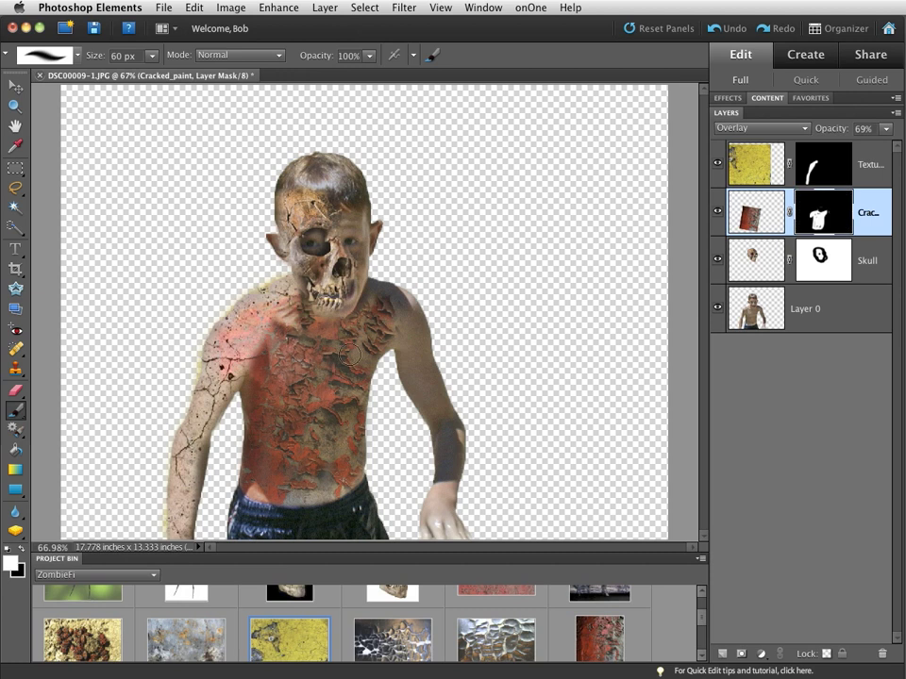
Add the dark rusted metal texture image from the project bin over the boy as a new layer.
left_click(702, 655)
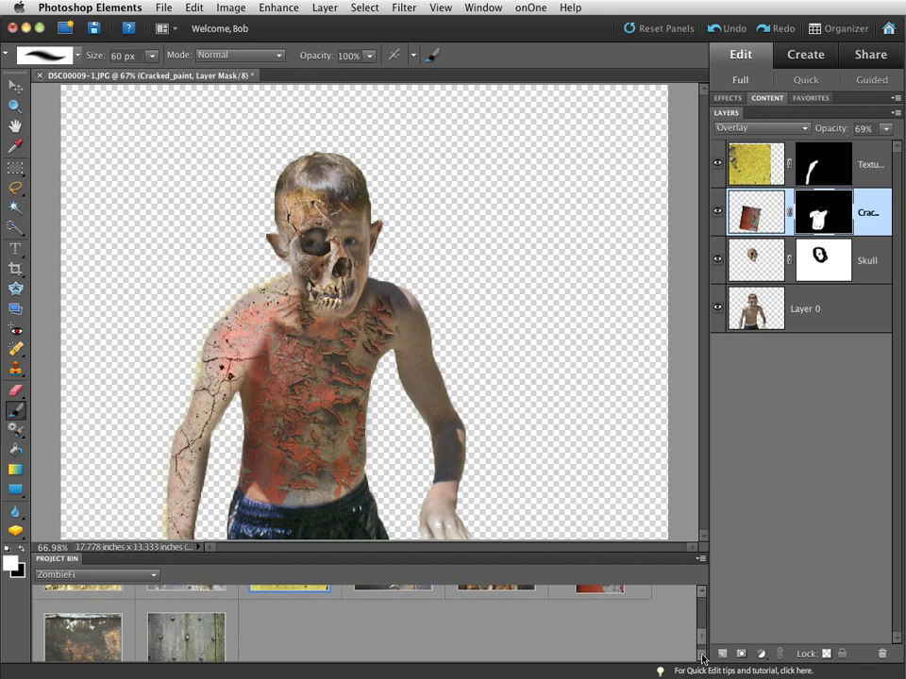
left_click(702, 656)
left_click_drag(99, 638, 424, 380)
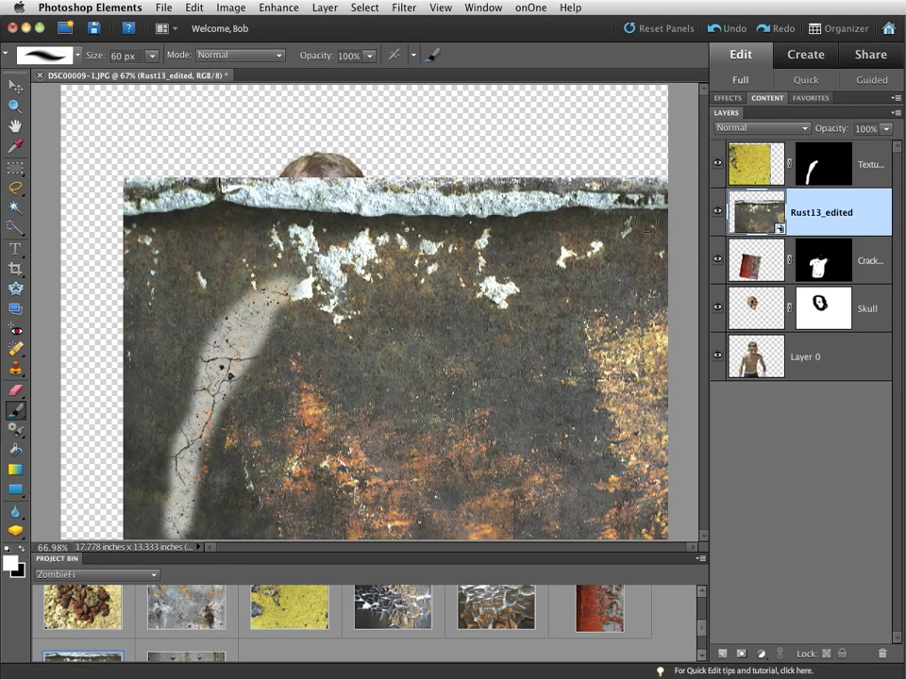
Simplify the Rust13_edited layer and add a Hide All layer mask to it.
right_click(760, 200)
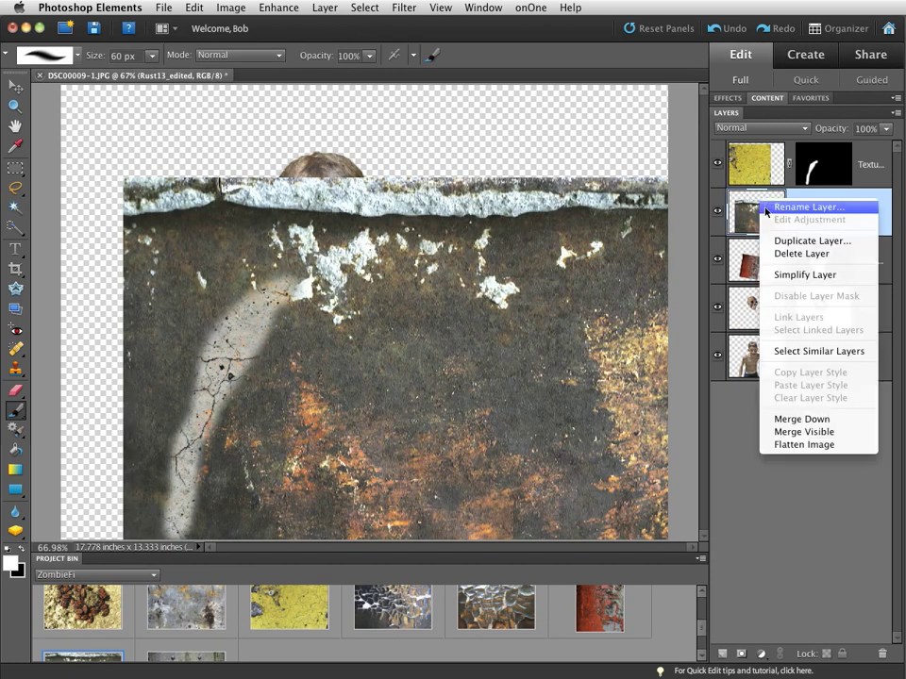
left_click(805, 275)
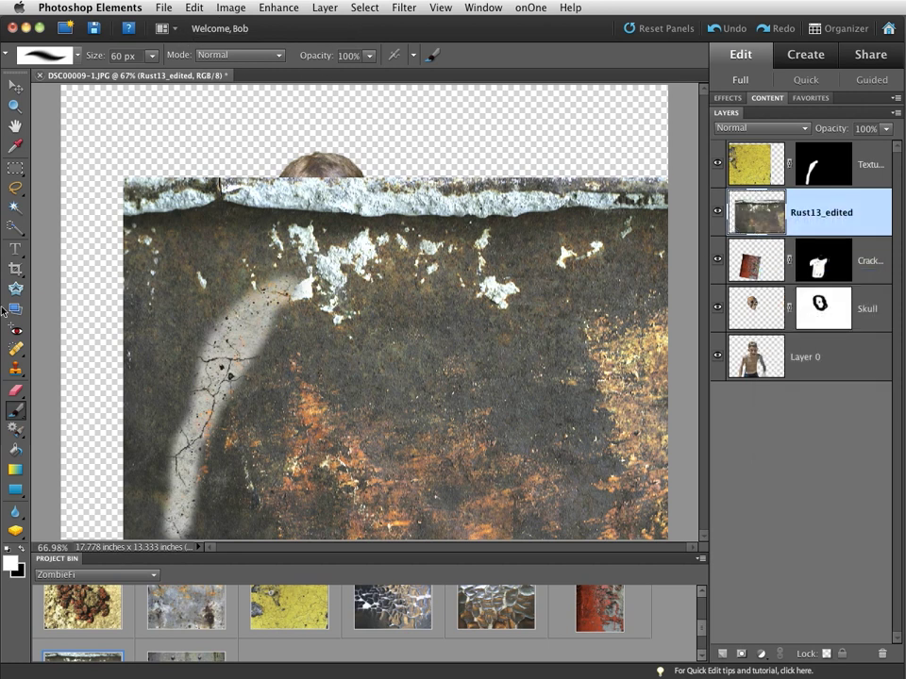
left_click(325, 8)
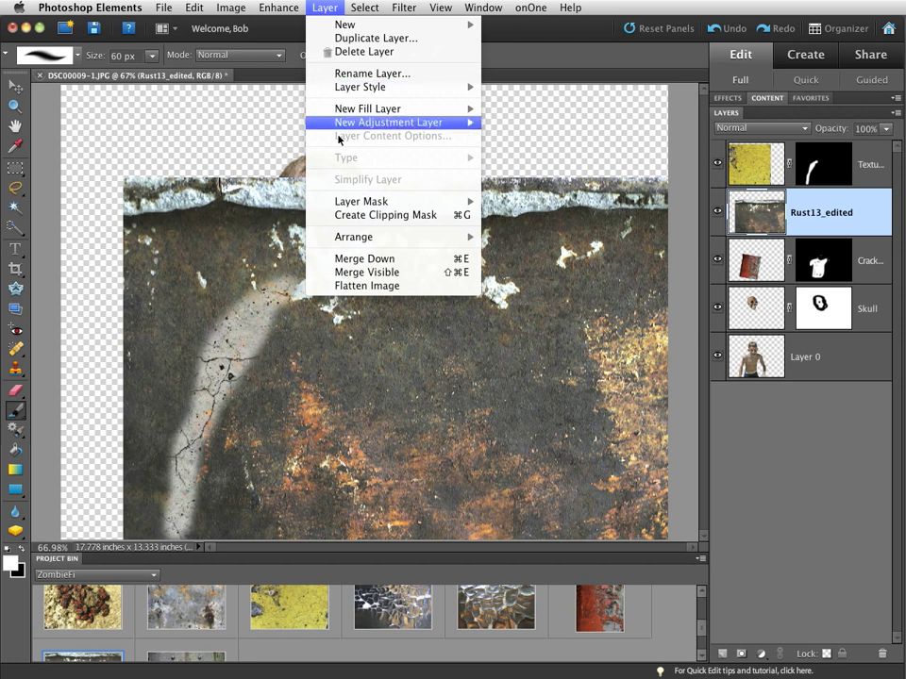
mouse_move(351, 207)
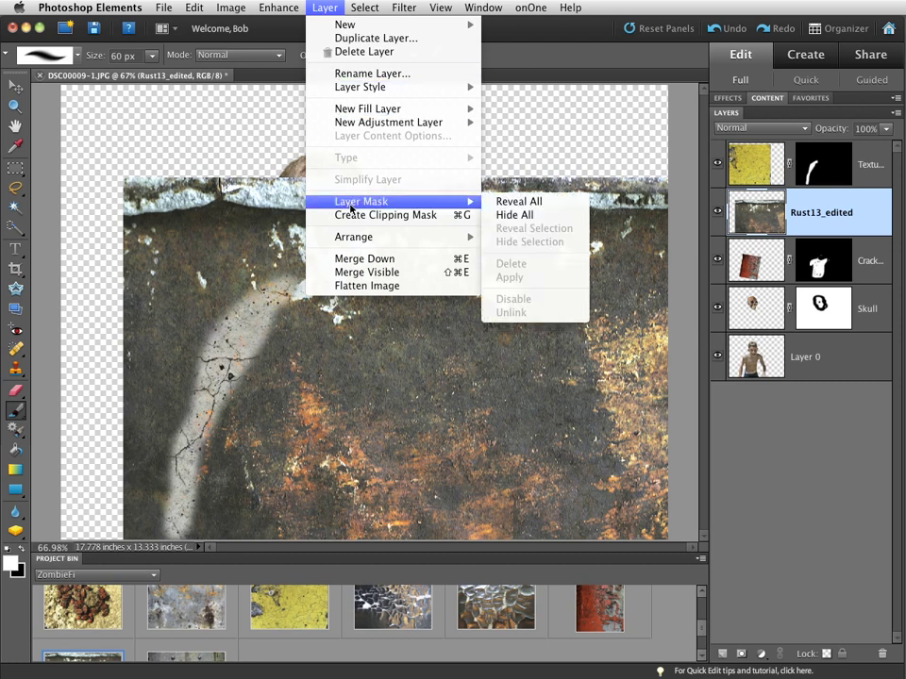
left_click(543, 217)
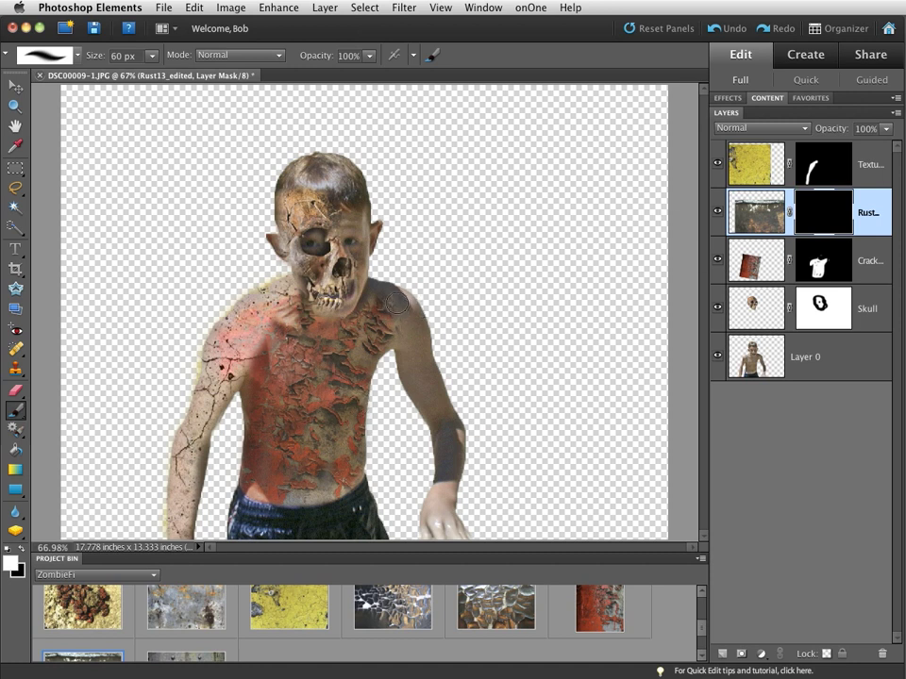
Paint the Rust13_edited mask white along the boy's left shoulder, arm and hand, and set the layer's blend mode to Hard Light.
mouse_move(406, 314)
left_mouse_down()
mouse_move(447, 448)
mouse_move(450, 486)
mouse_move(436, 521)
mouse_move(450, 532)
mouse_move(442, 509)
mouse_move(454, 447)
mouse_move(440, 366)
mouse_move(420, 321)
mouse_move(389, 300)
mouse_move(396, 326)
left_mouse_up()
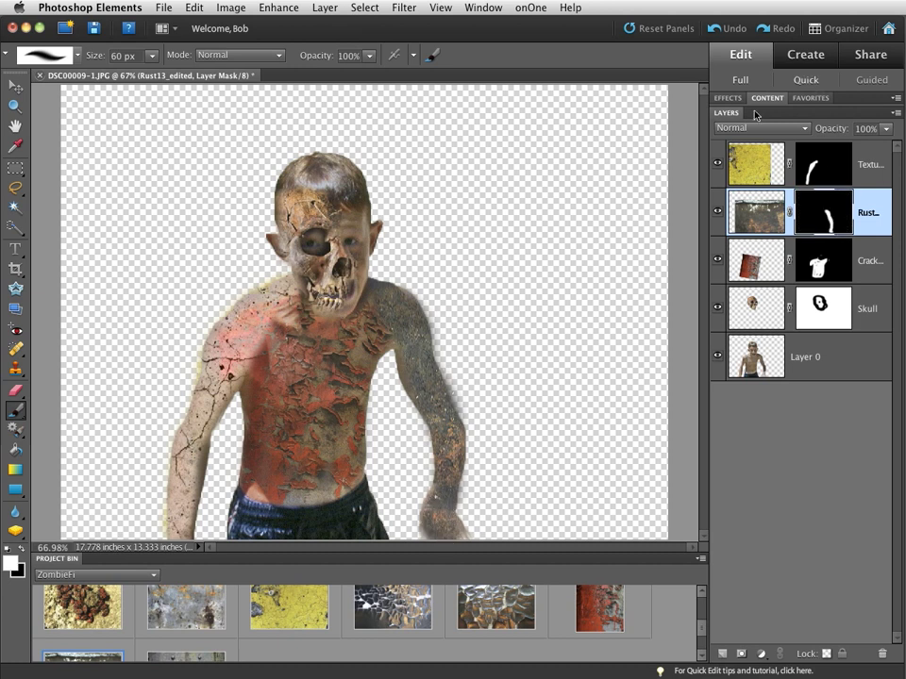
left_click(728, 129)
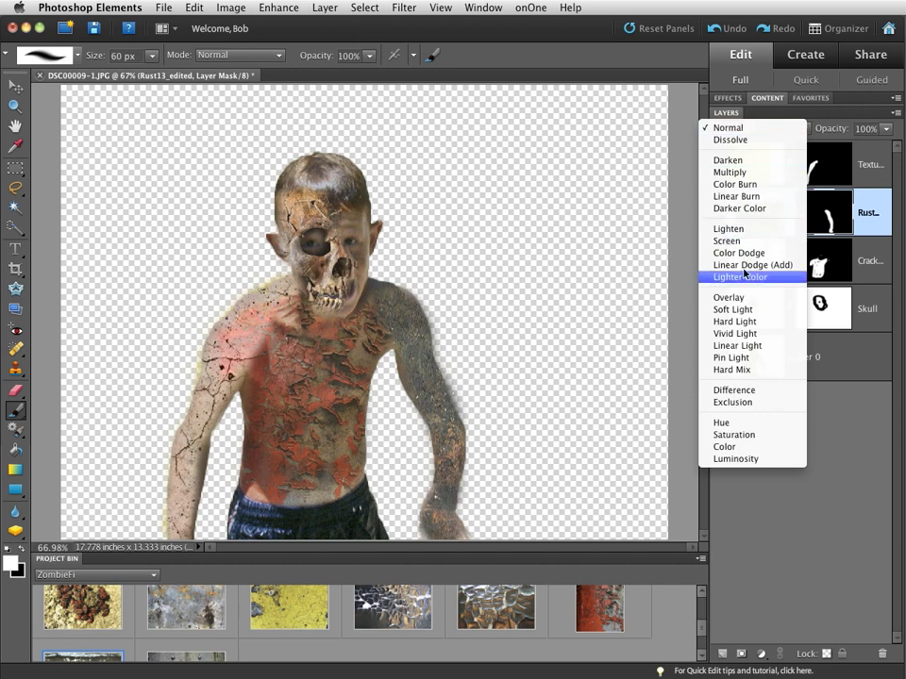
left_click(741, 298)
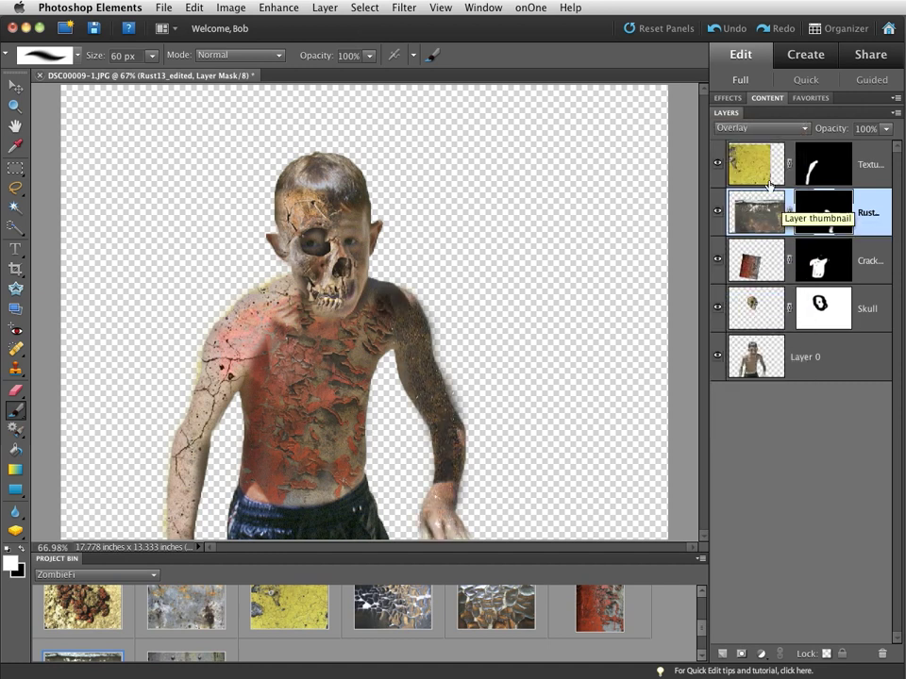
left_click(751, 129)
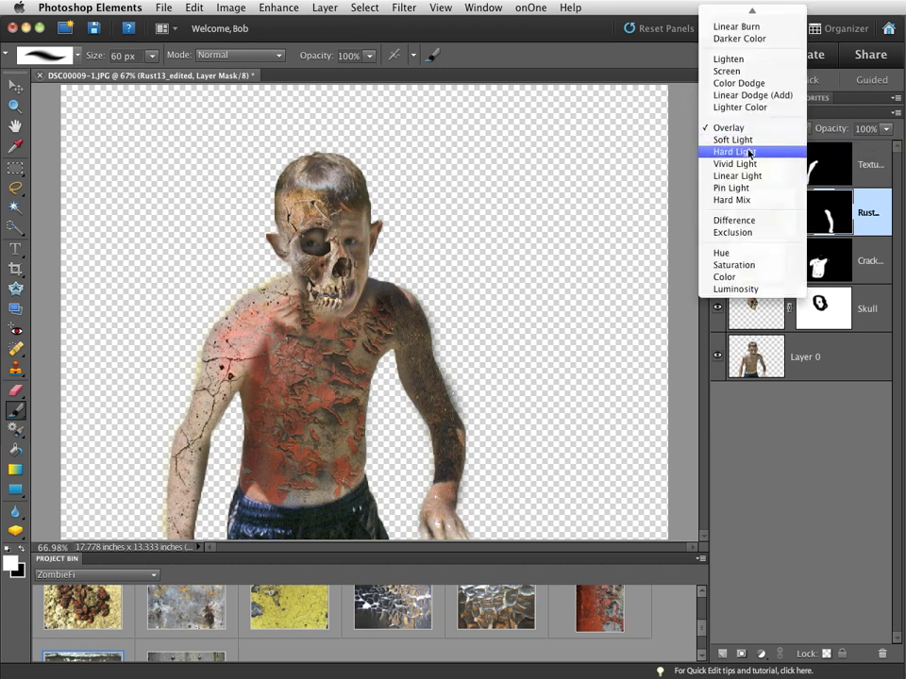
left_click(750, 153)
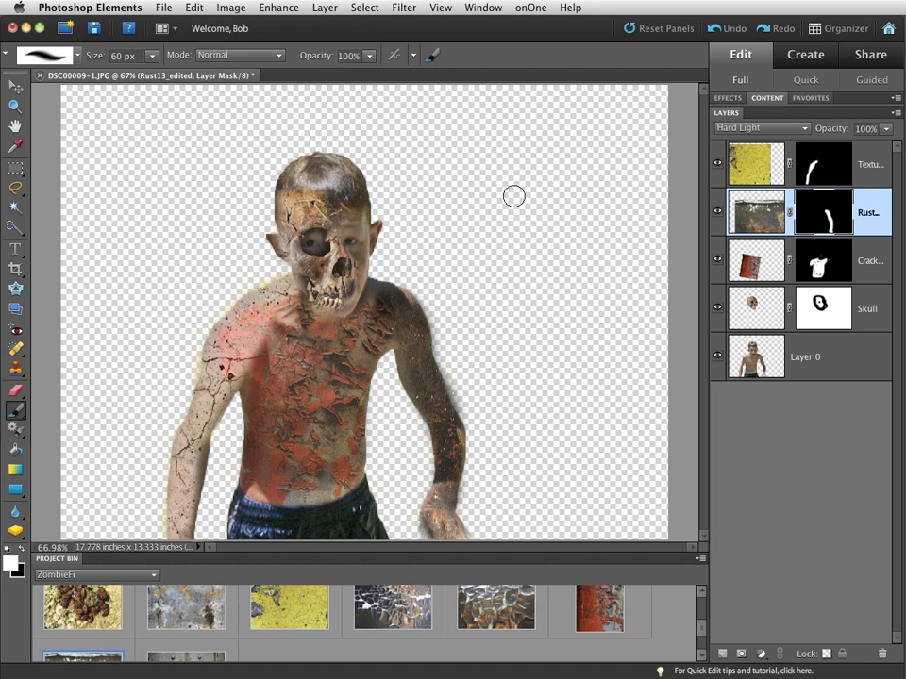
Find the orange paint-splatter artwork among the Backgrounds in the content library and place it behind the boy.
left_click(767, 98)
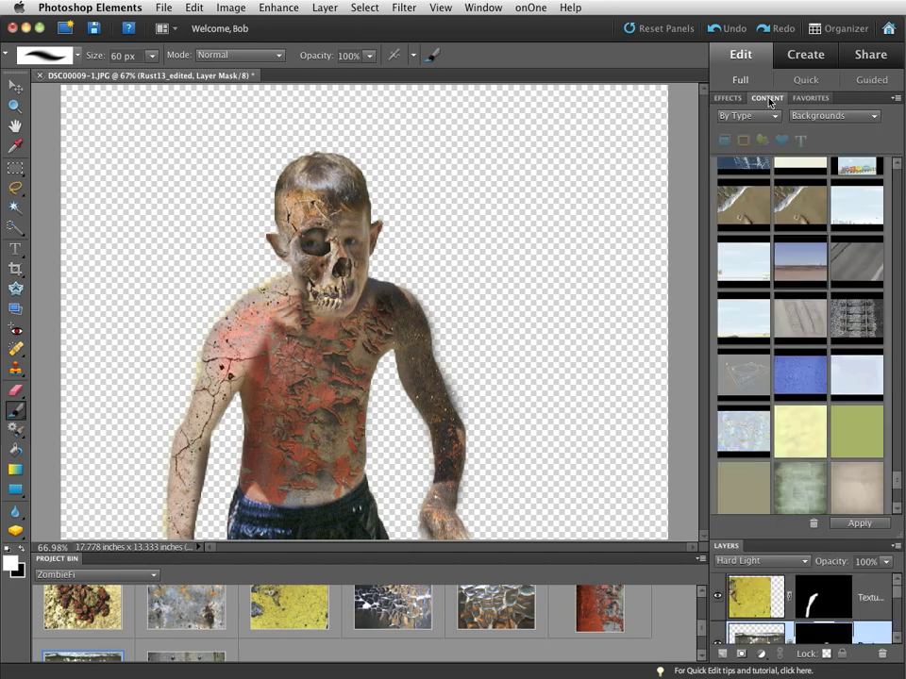
left_click(747, 116)
left_click(740, 116)
left_click(812, 116)
left_click(812, 117)
scroll(807, 263, "down", 2)
scroll(807, 263, "up", 5)
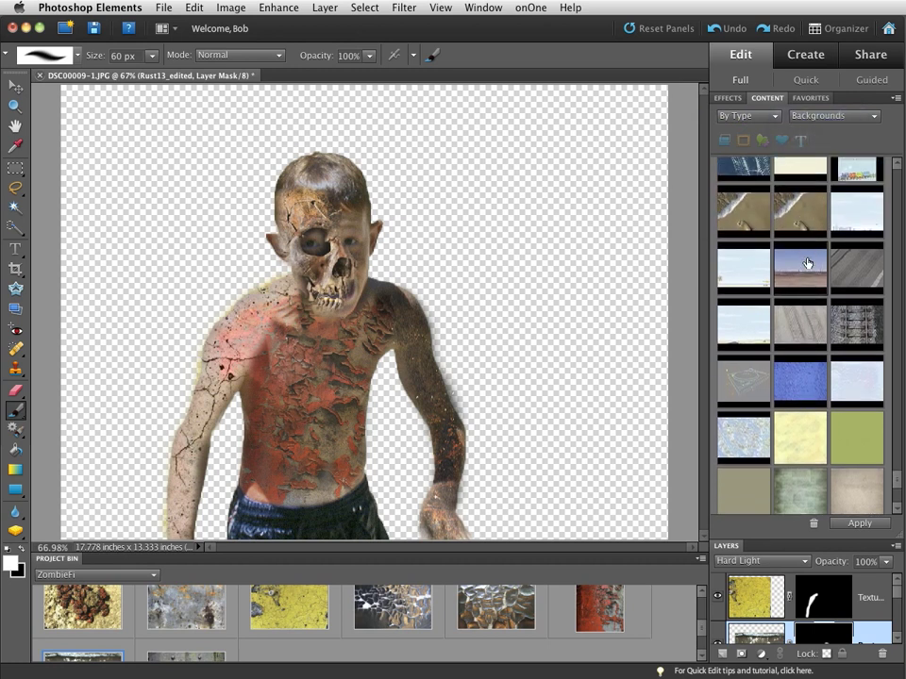
scroll(807, 263, "up", 5)
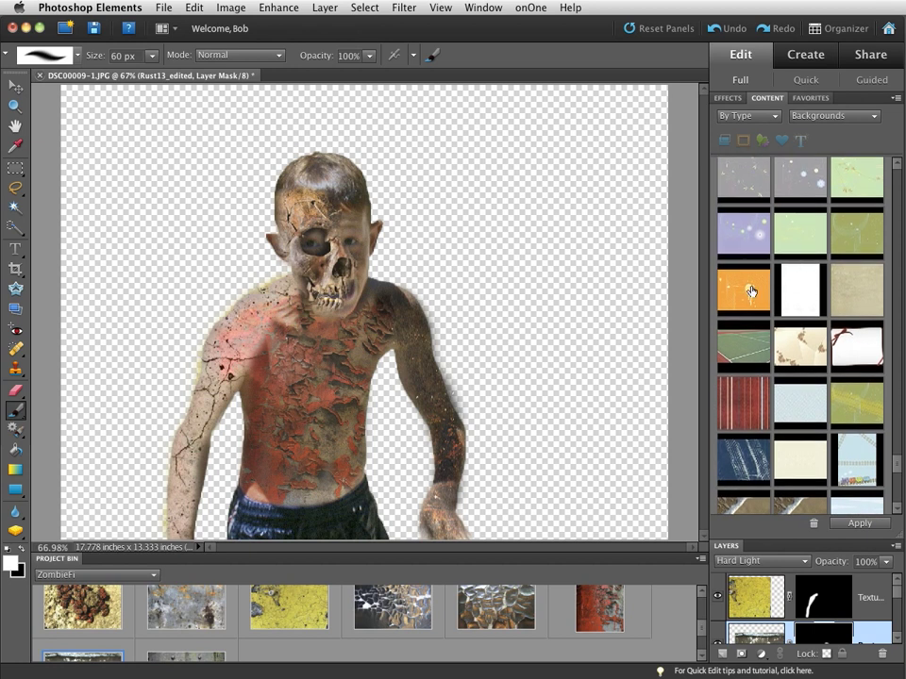
left_click_drag(519, 209, 517, 209)
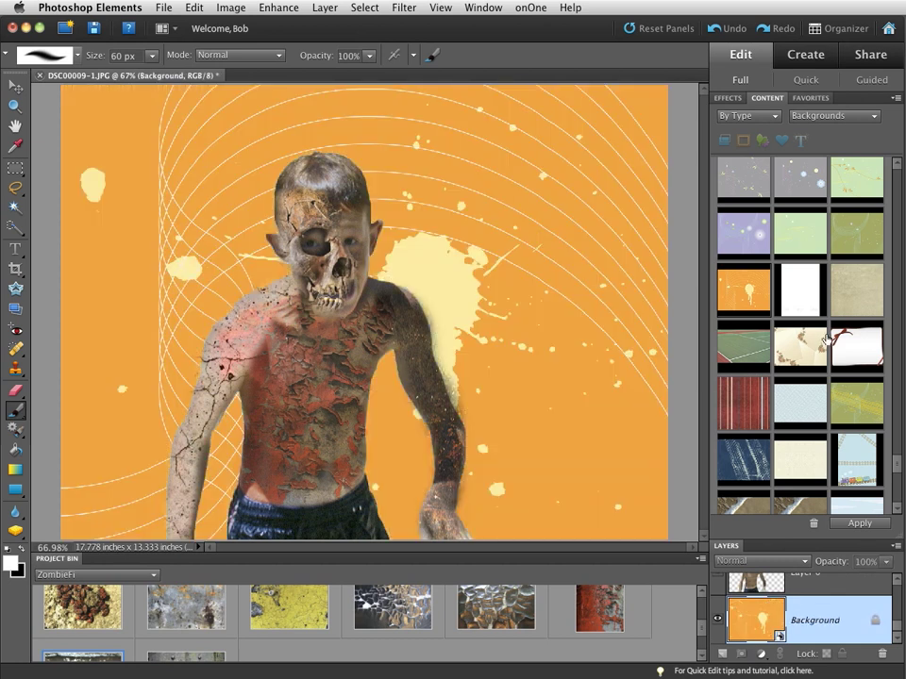
Replace the orange background with the blue-sky desert scene with a fence from the content library.
scroll(827, 339, "down", 3)
scroll(827, 340, "down", 3)
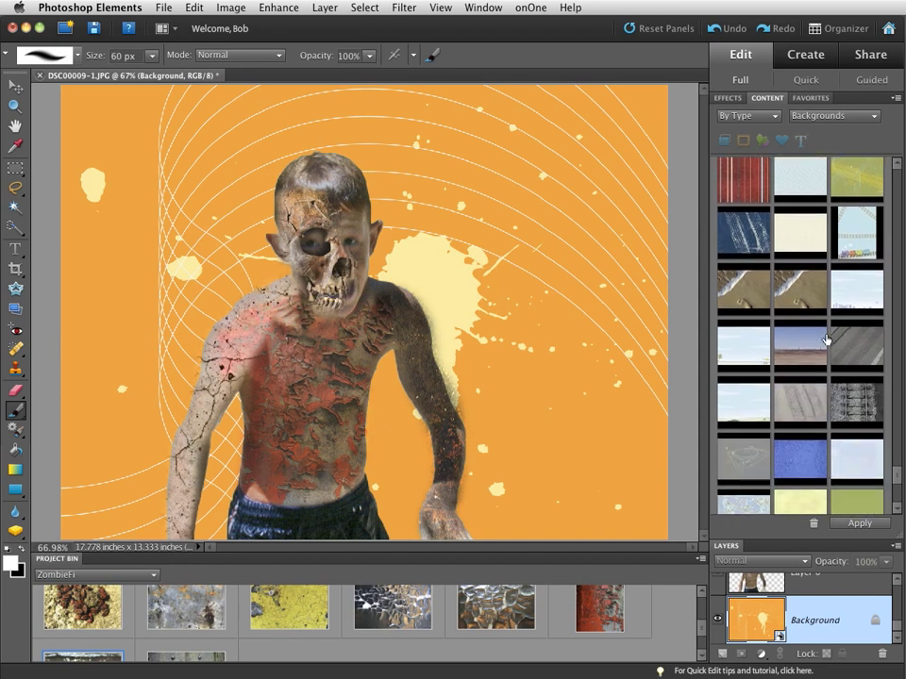
left_click_drag(808, 347, 518, 211)
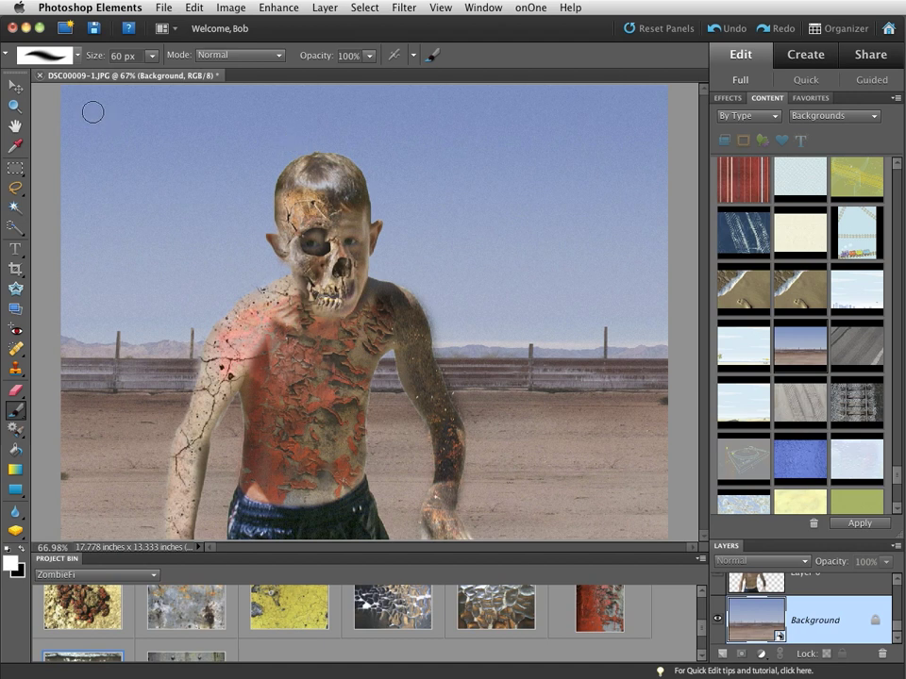
Switch to the Move tool, collapse the content library, and restore the desert scene as the background.
left_click(15, 85)
left_click(100, 118)
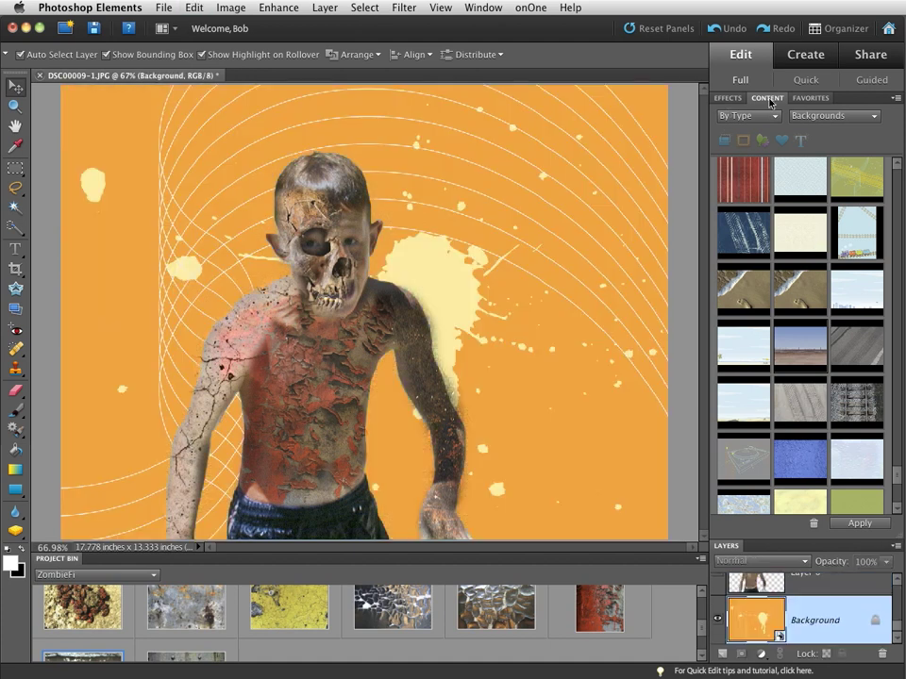
left_click(770, 98)
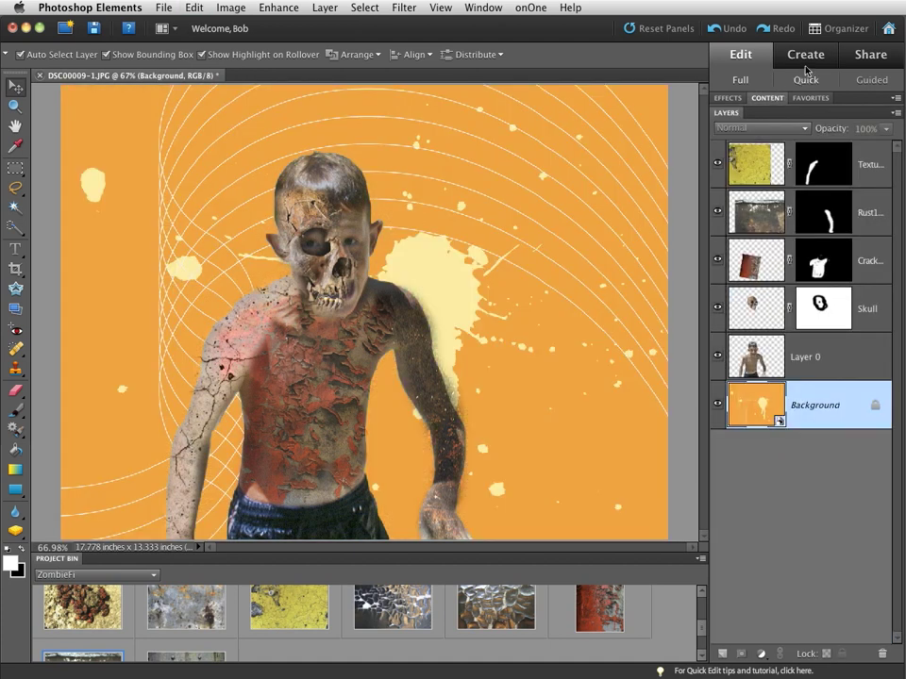
left_click(757, 30)
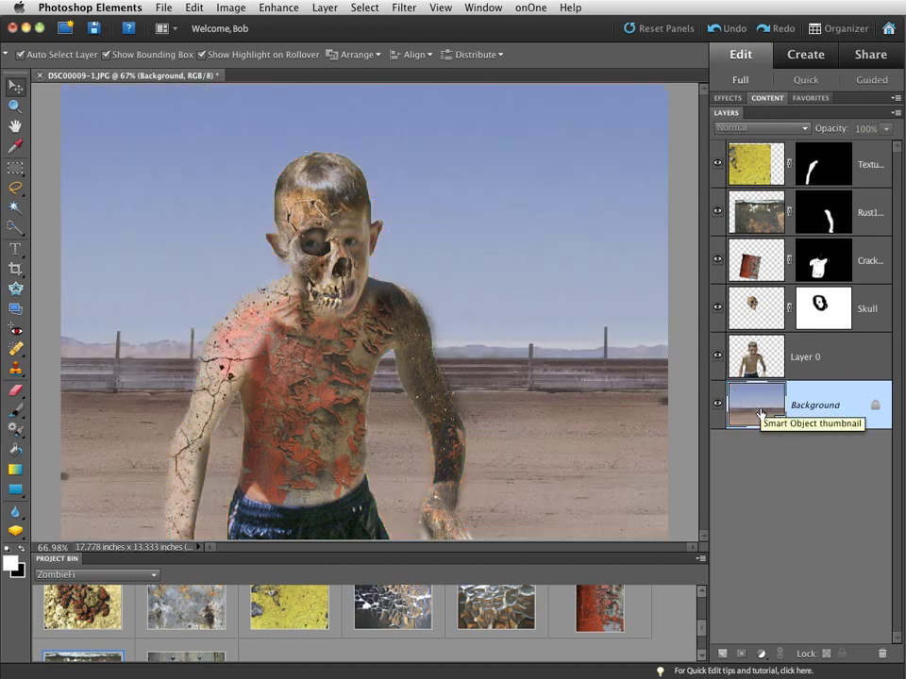
Simplify the desert Background smart object into a regular layer.
left_click(651, 305)
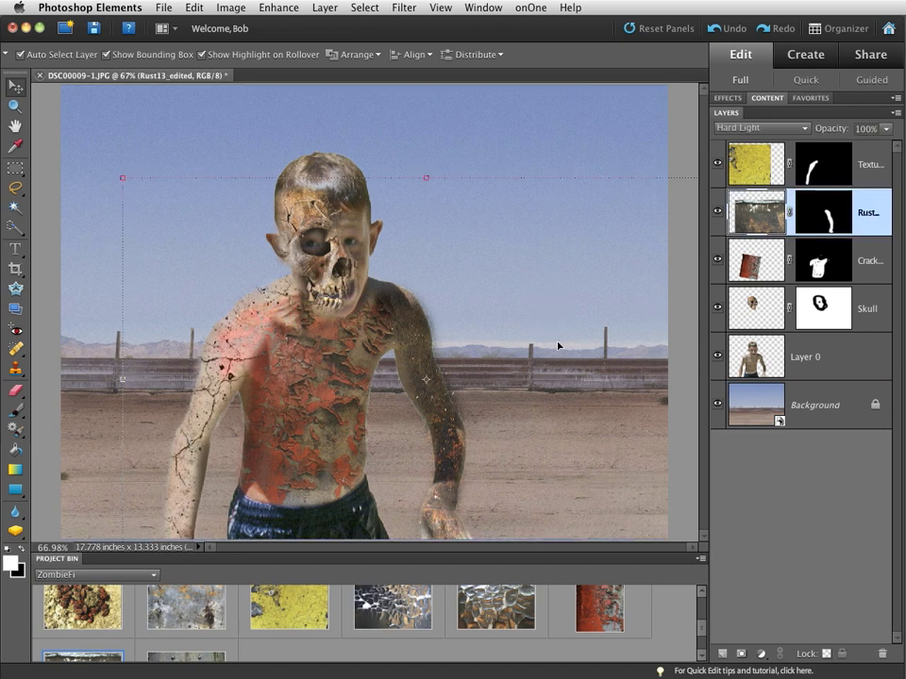
right_click(775, 403)
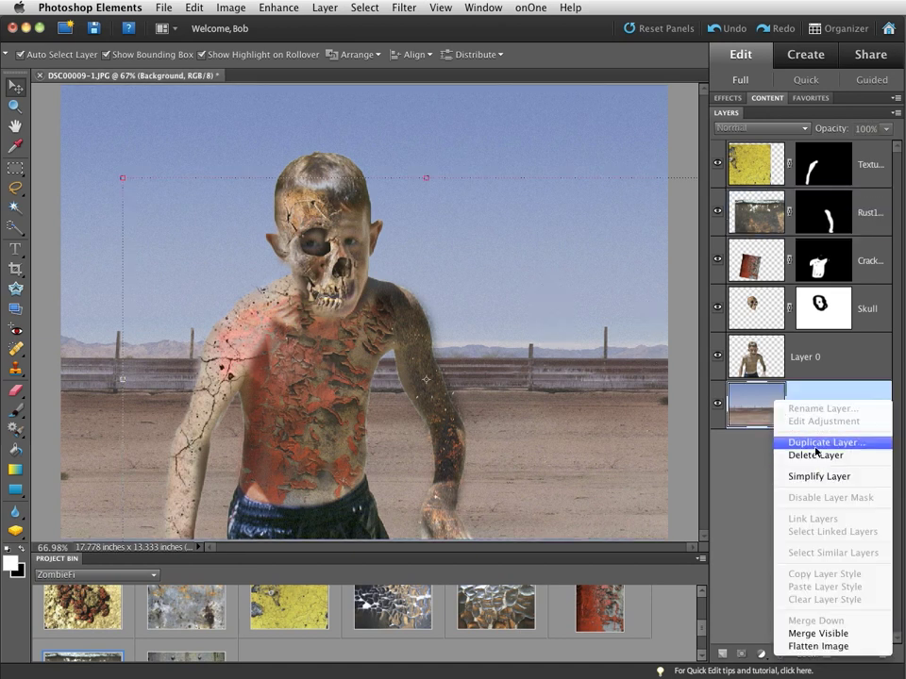
left_click(836, 479)
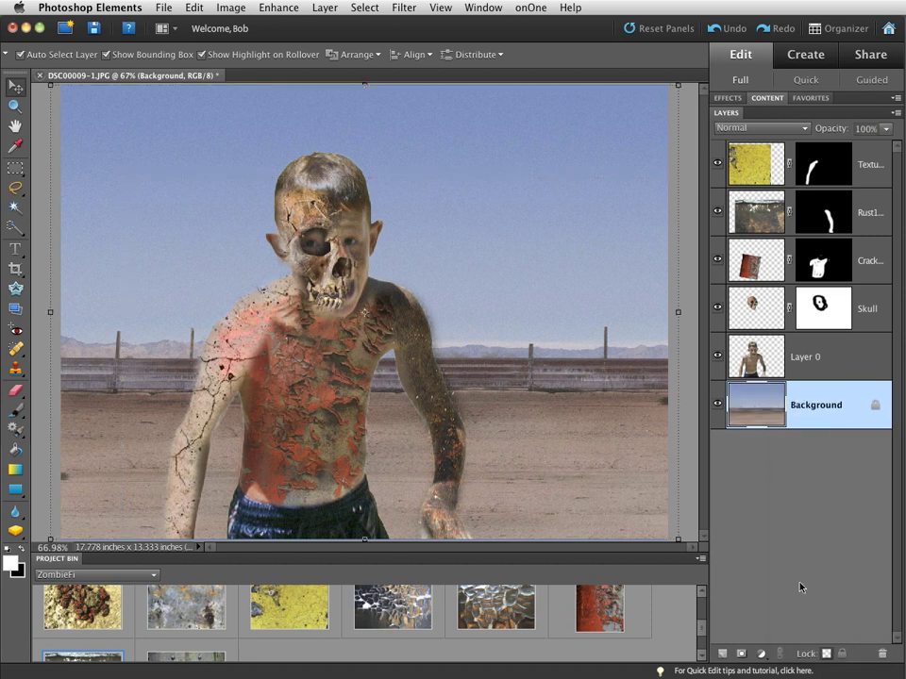
Move the desert background down and stretch its height to 112.7% up to the canvas's upper edge.
left_click_drag(513, 271, 524, 329)
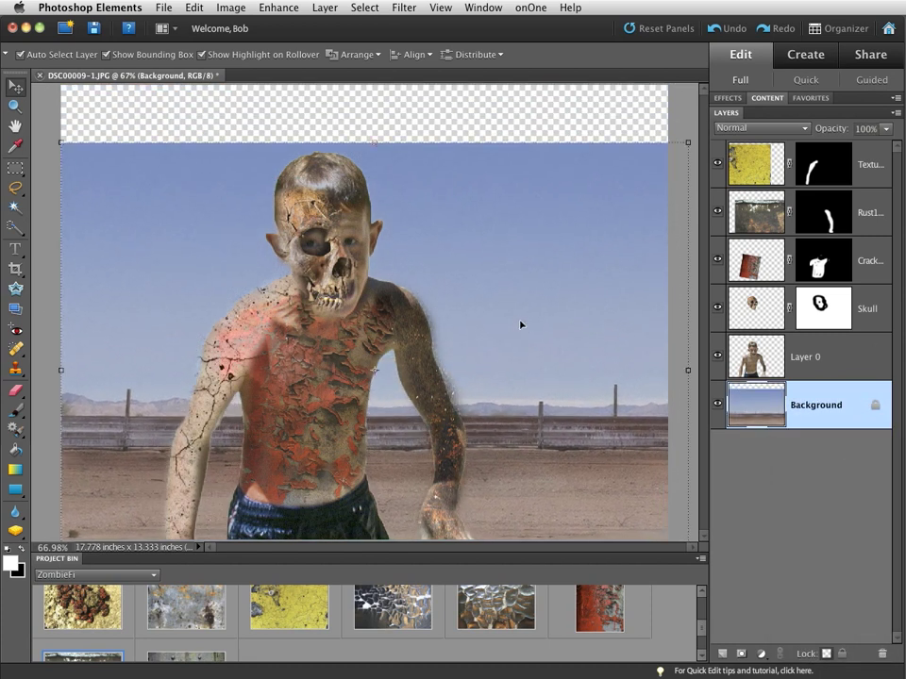
left_click_drag(374, 140, 374, 79)
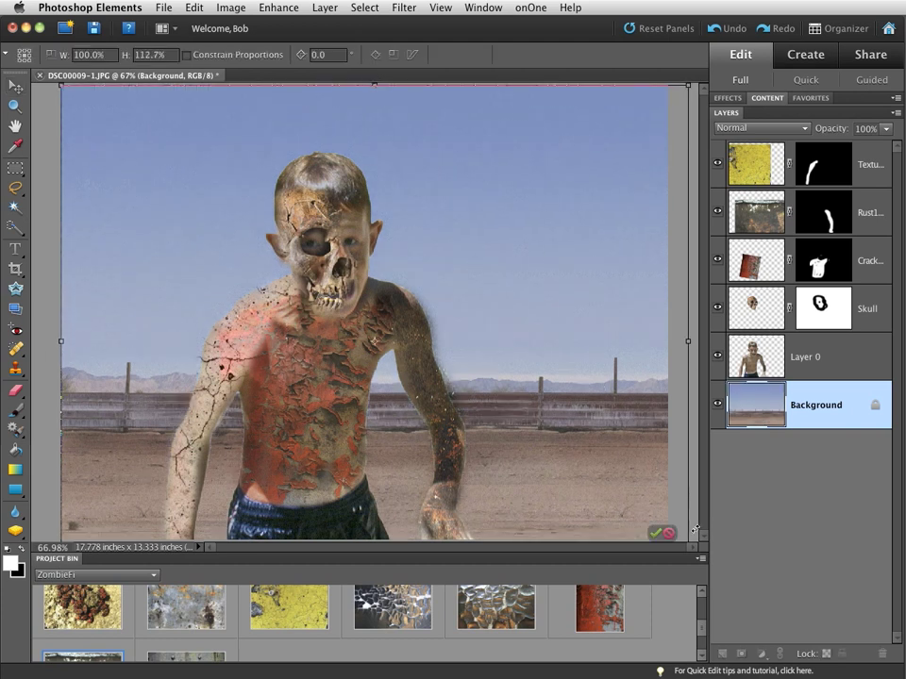
left_click(658, 535)
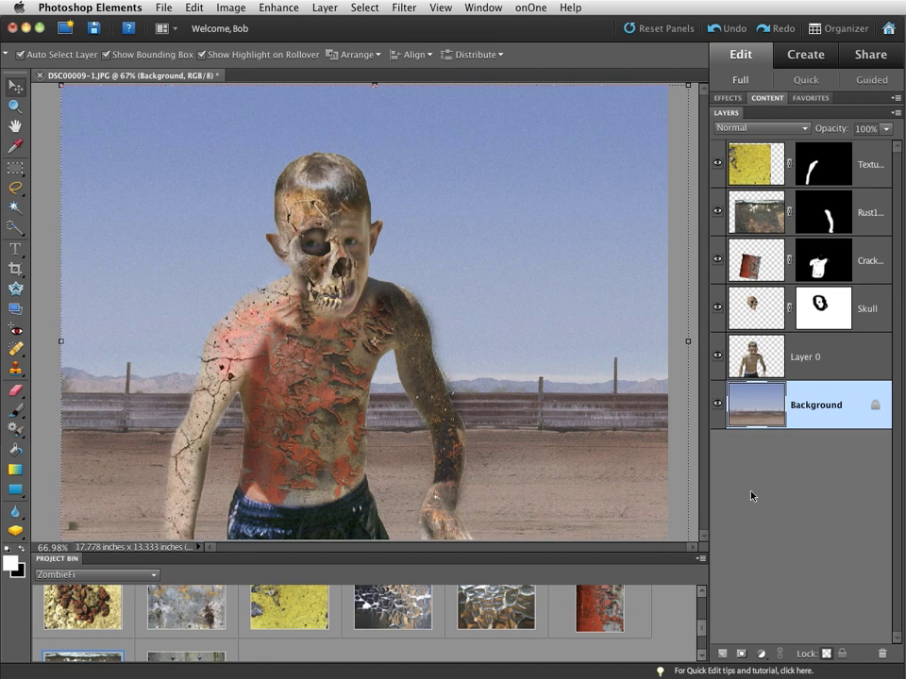